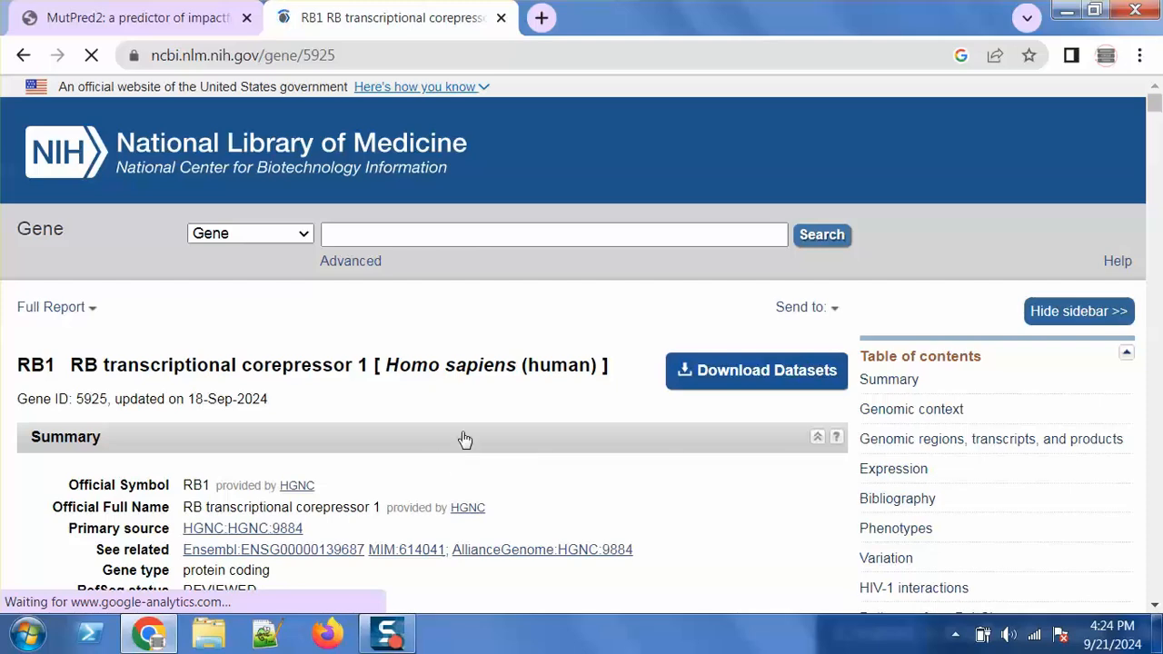
# Look up the RB1 gene record on NCBI and place its UniProt protein sequence in MutPred2's FASTA field
pyautogui.click(1154, 605)
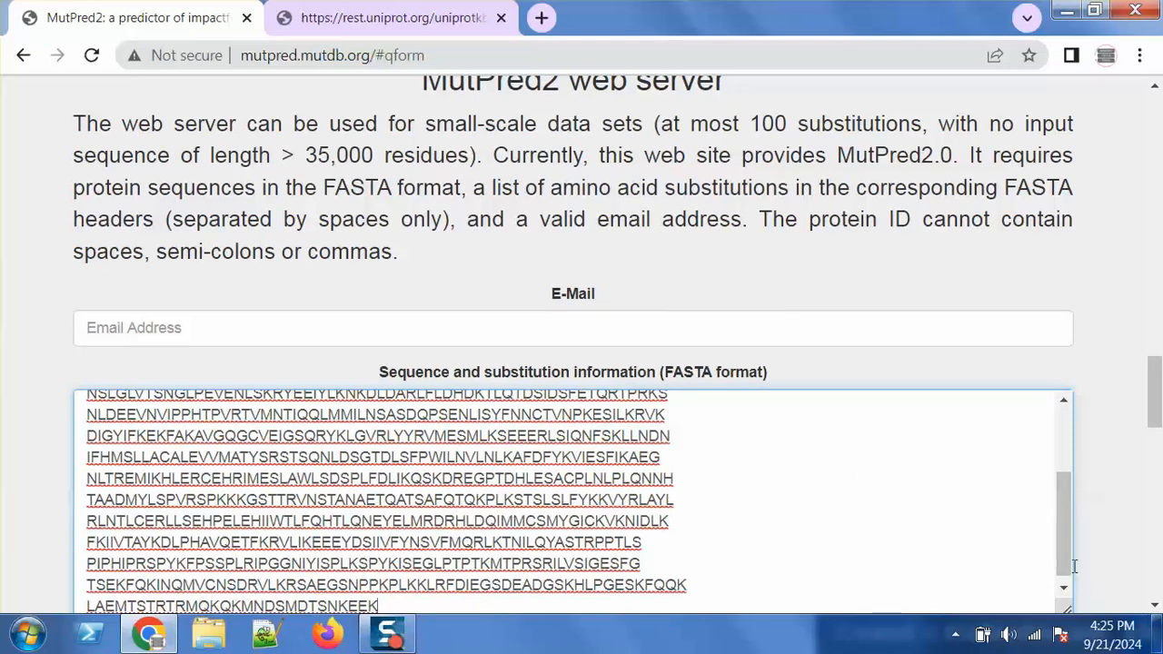
pyautogui.moveTo(1064, 548); pyautogui.dragTo(1061, 409)
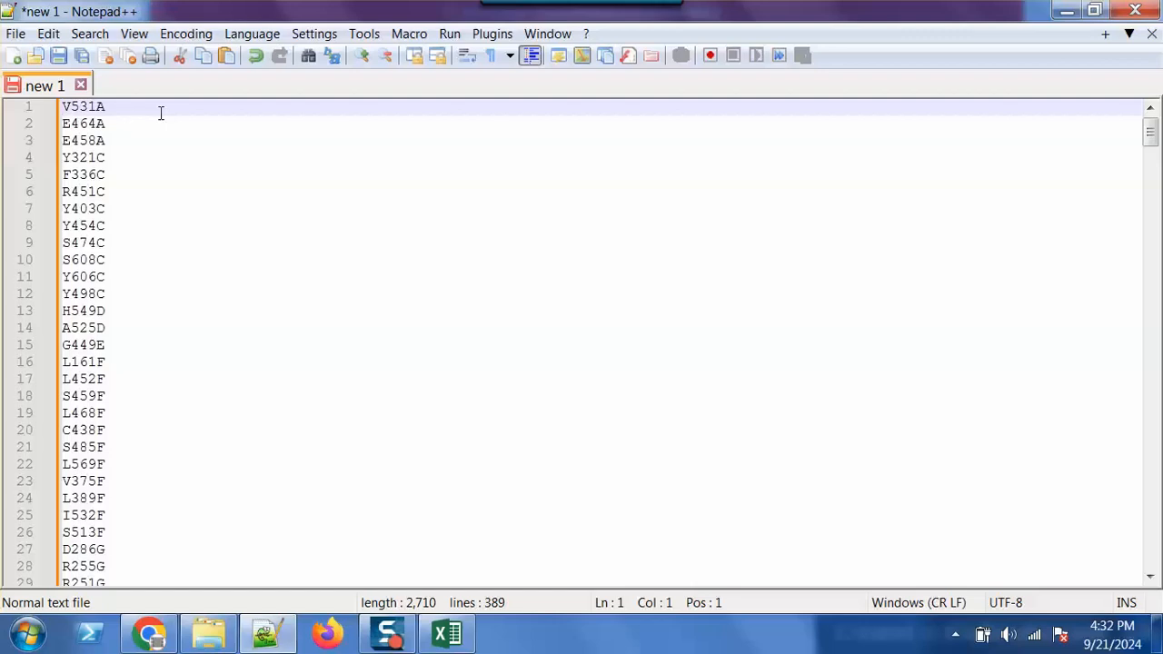
# In Notepad++, move the first 100 substitutions, V531A to P515S, from the new 1 list into a new document
pyautogui.click(14, 56)
pyautogui.click(44, 86)
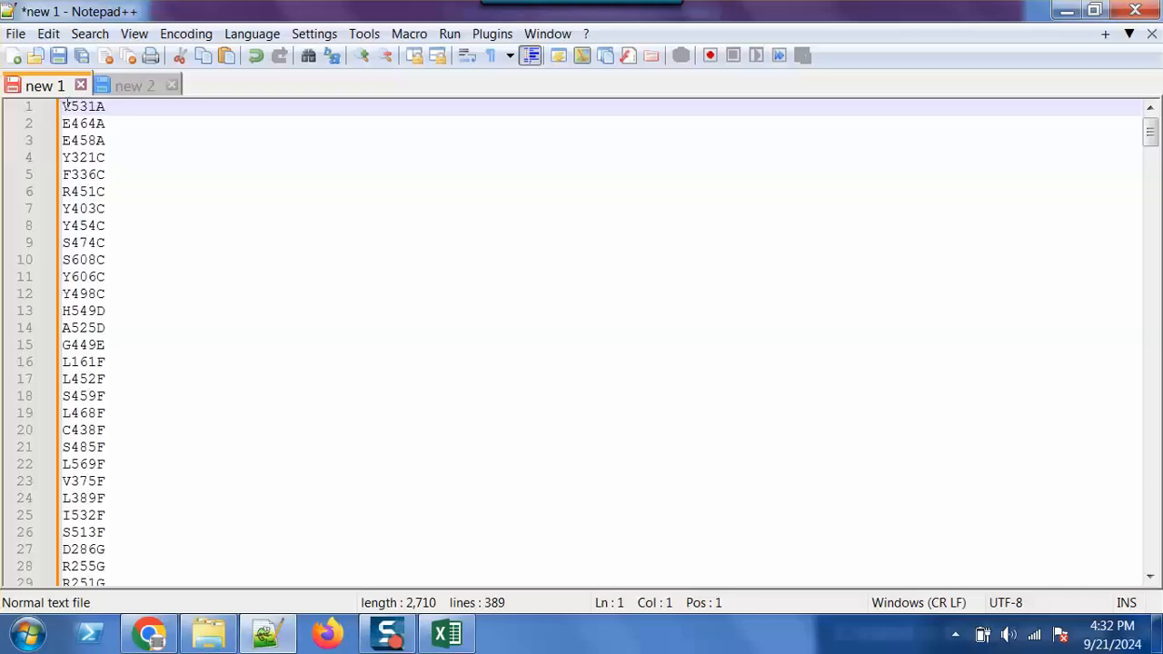
pyautogui.moveTo(63, 107); pyautogui.dragTo(228, 408)
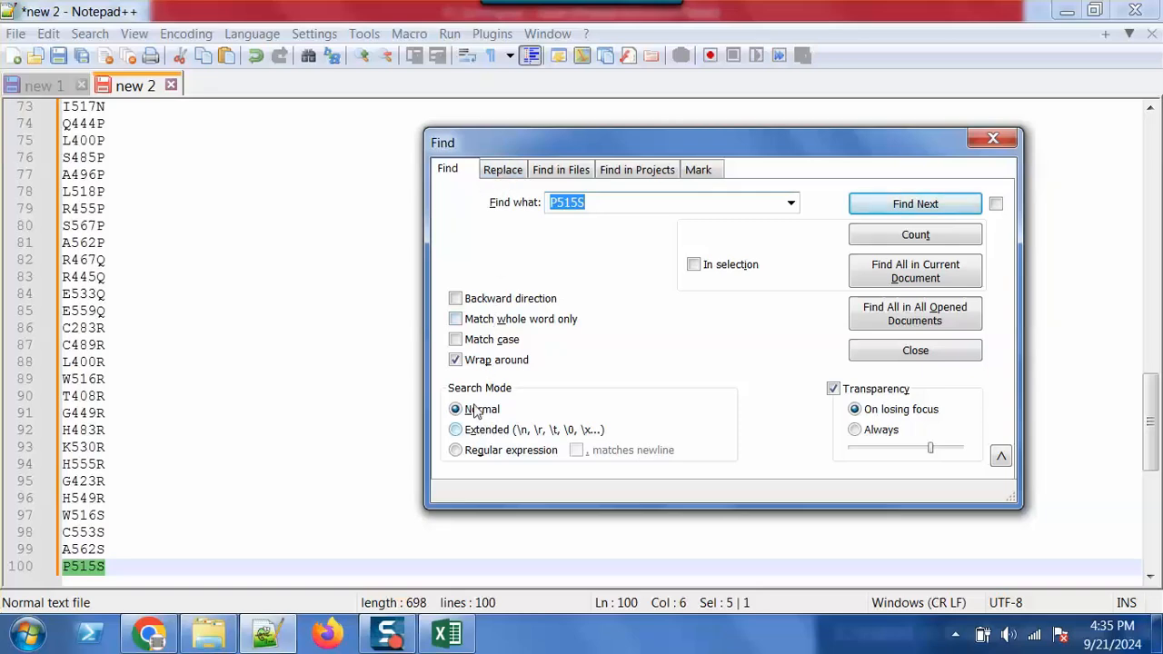
# Using extended search mode, replace every \r with nothing and every \n with a space in the new 2 document
pyautogui.click(482, 432)
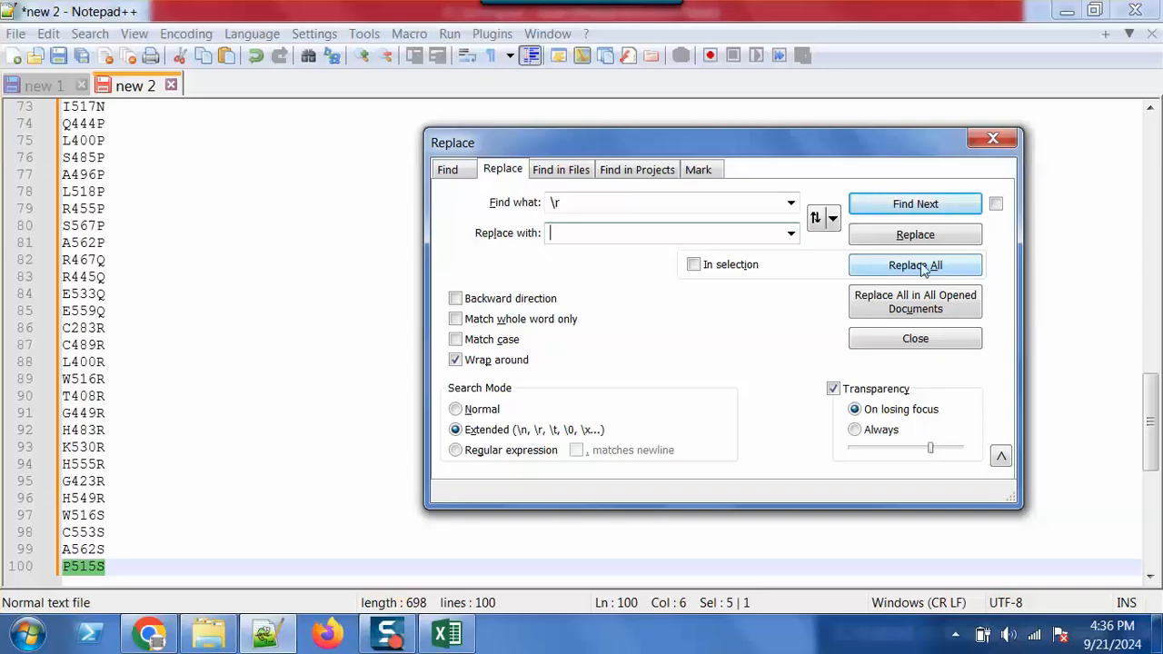
pyautogui.click(922, 269)
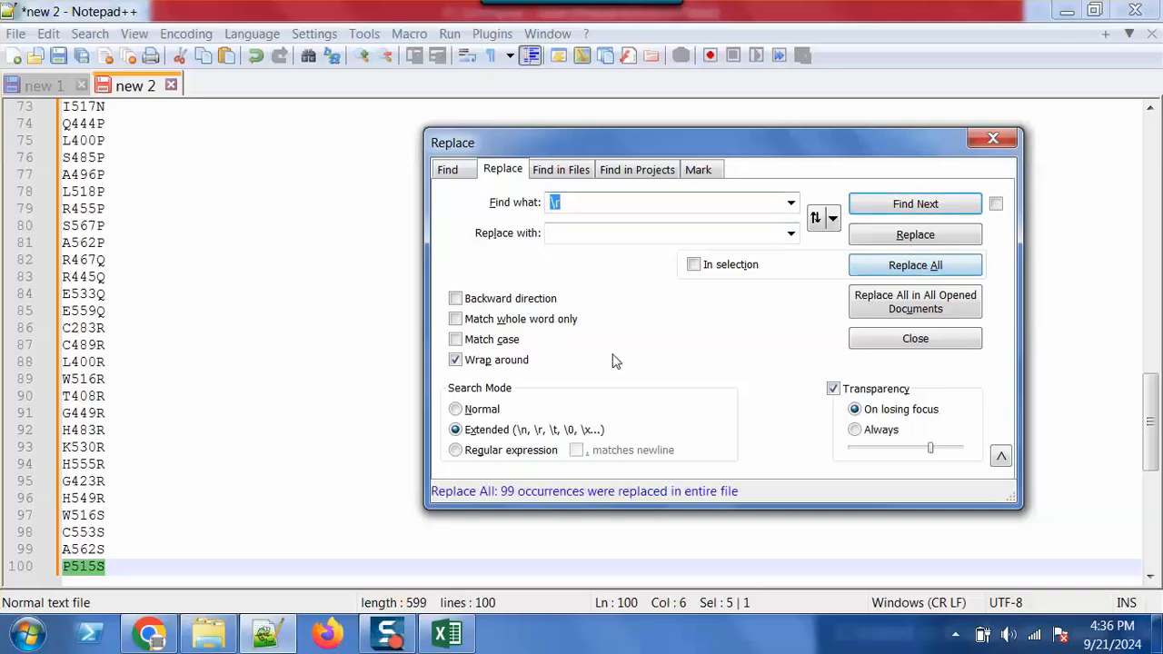
pyautogui.click(564, 202)
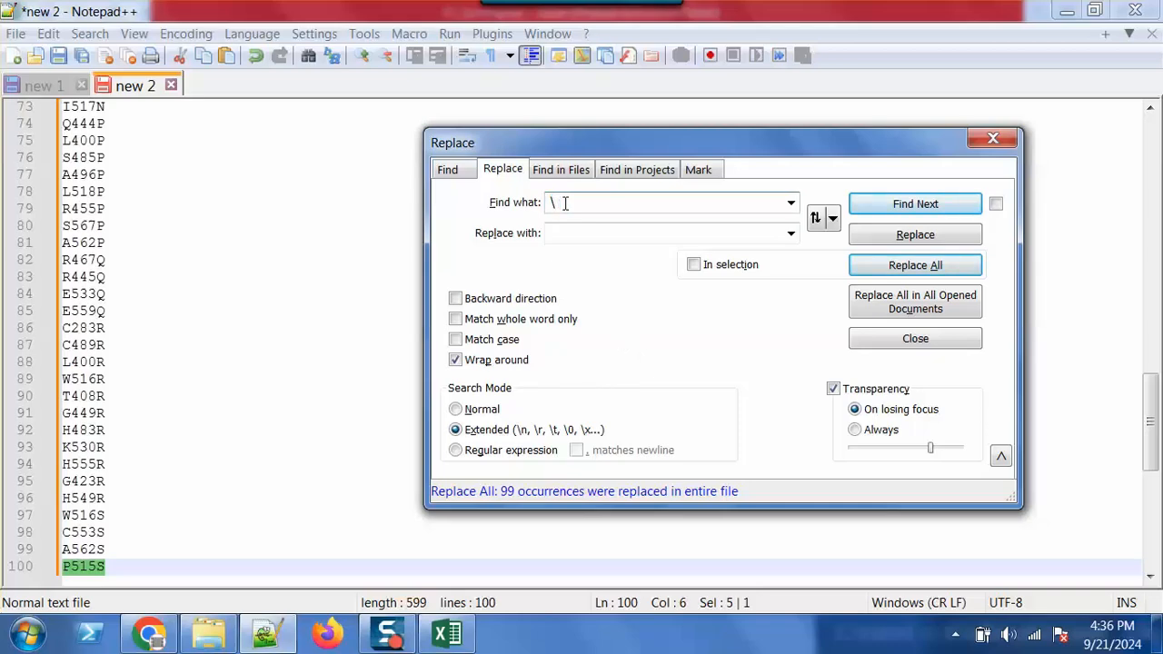
pyautogui.click(564, 231)
pyautogui.click(914, 265)
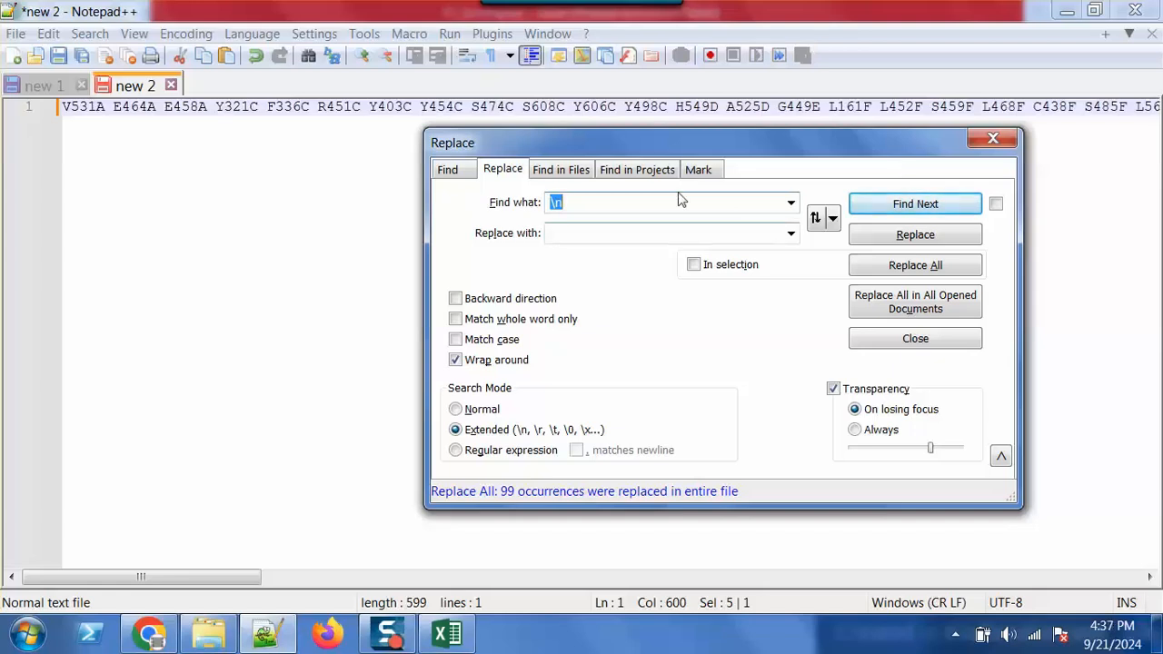
# Copy the single-line substitution list and place it after >P06400 in the FASTA header of the MutPred2 form in Chrome
pyautogui.click(664, 107)
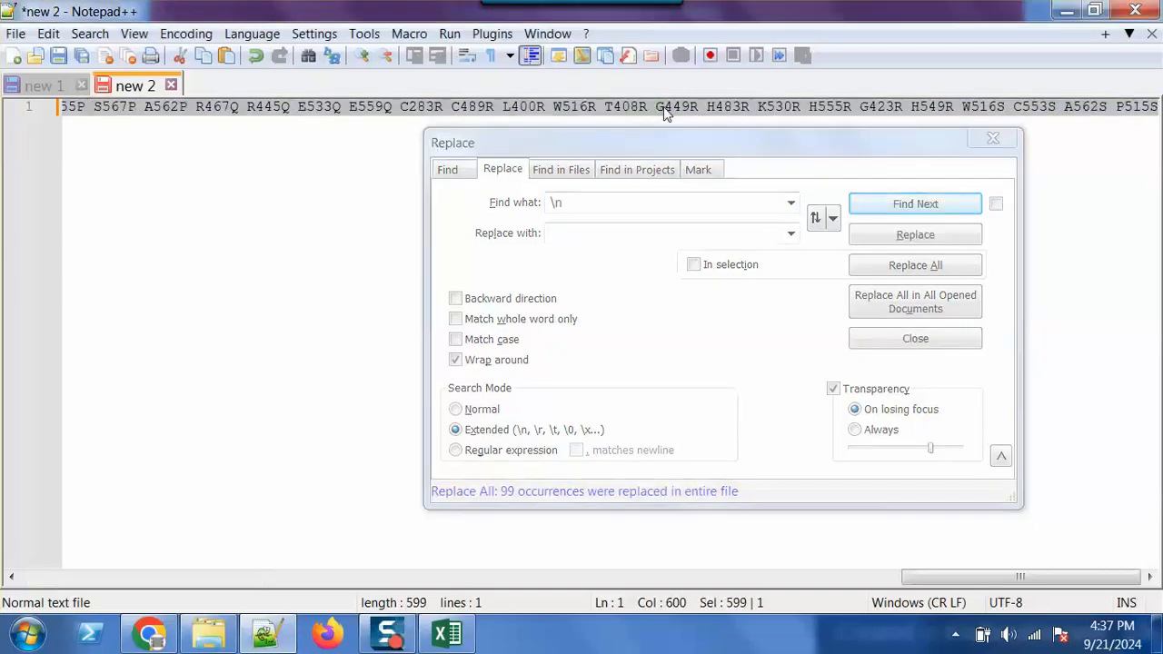
pyautogui.hotkey('ctrl', 'a')
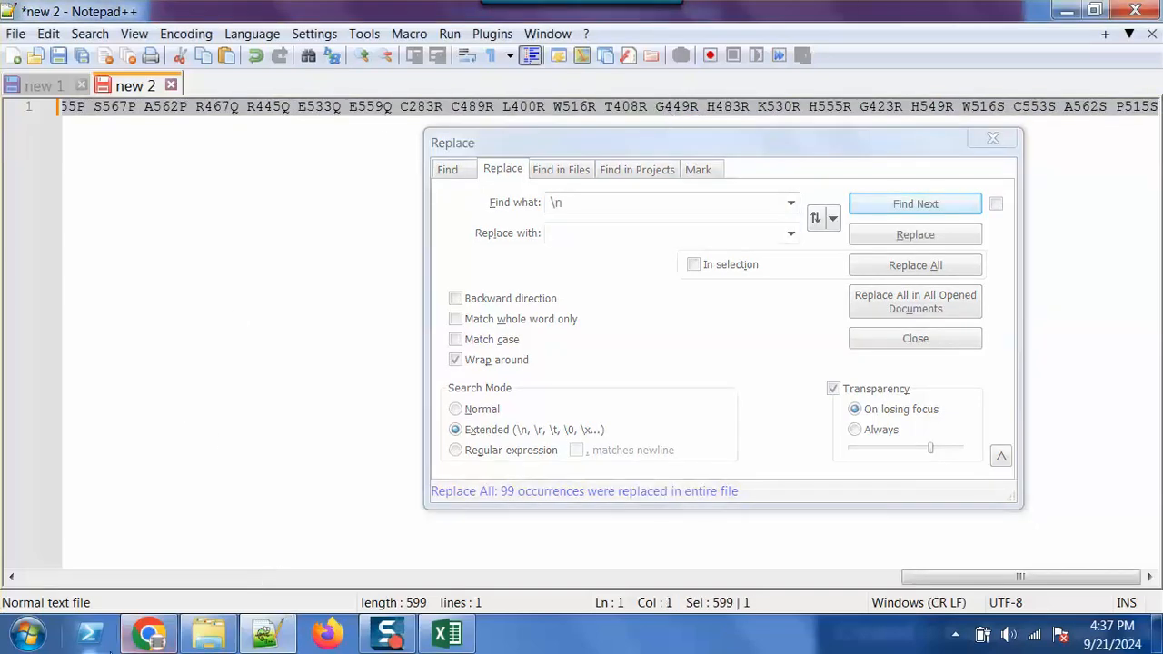
pyautogui.click(149, 633)
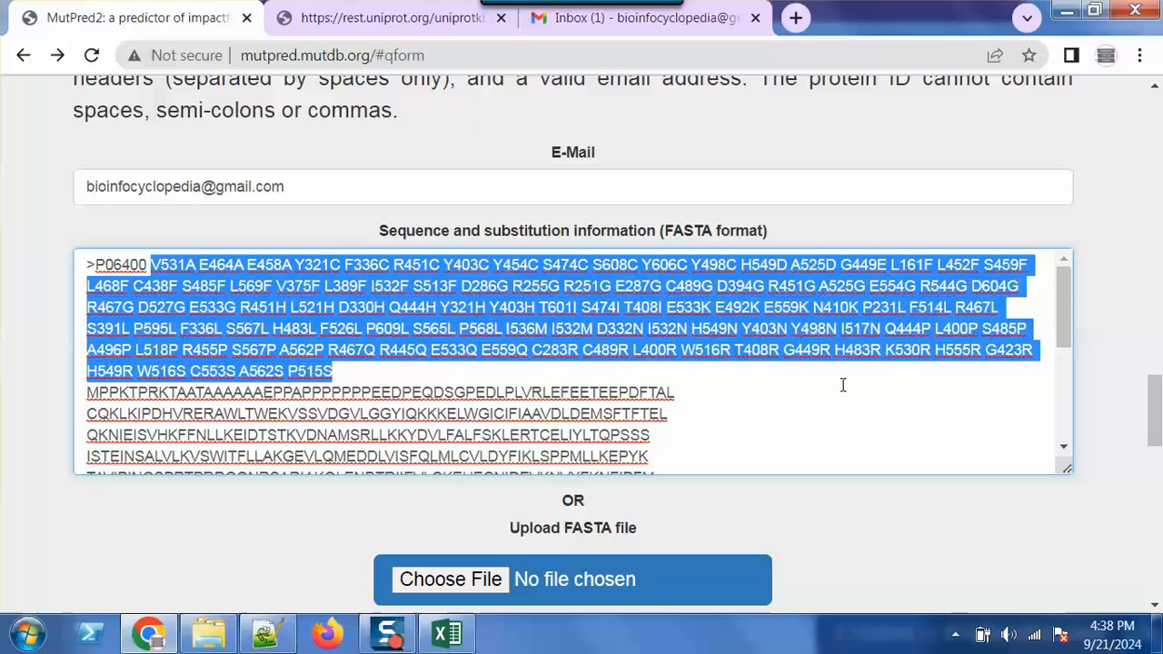
# Clear the first batch of substitutions from the >P06400 header, and close Notepad++'s new 2 document without saving
pyautogui.moveTo(831, 380); pyautogui.dragTo(402, 374)
pyautogui.hotkey('ctrl', 'x')
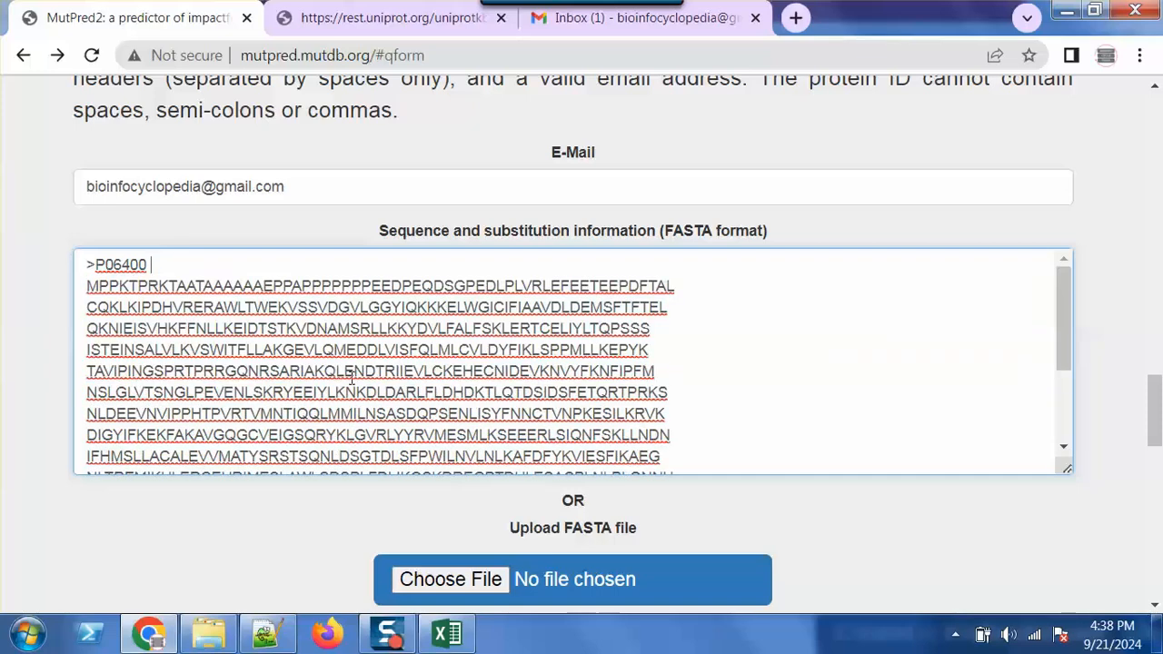
pyautogui.click(267, 633)
pyautogui.click(772, 130)
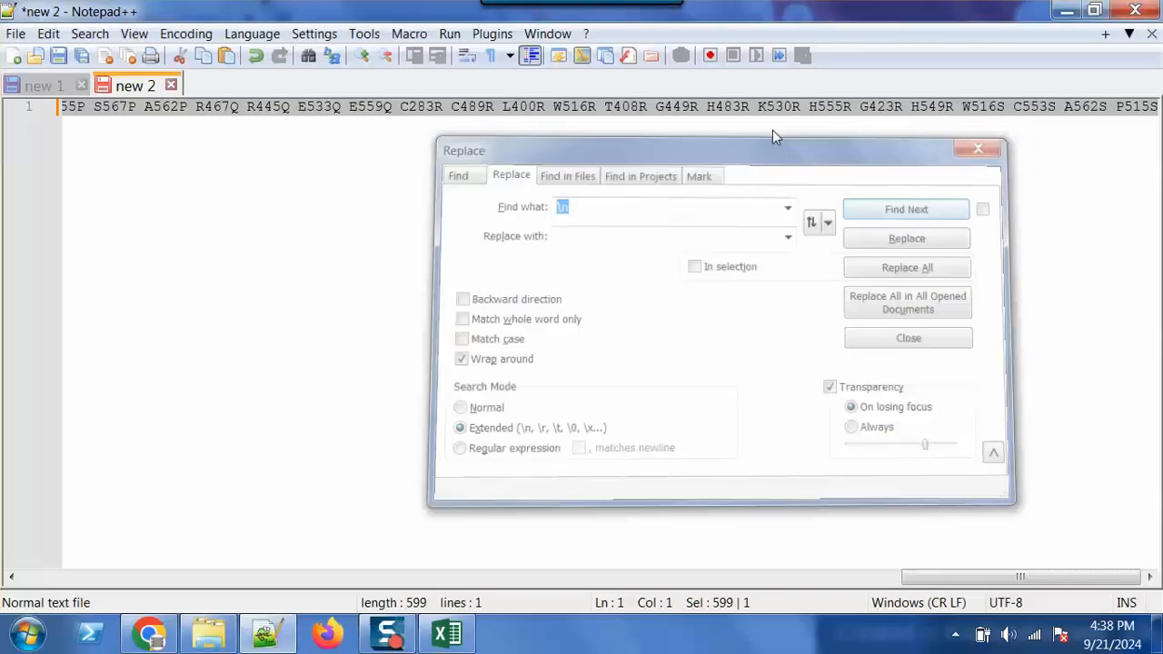
pyautogui.press('Escape')
pyautogui.click(171, 84)
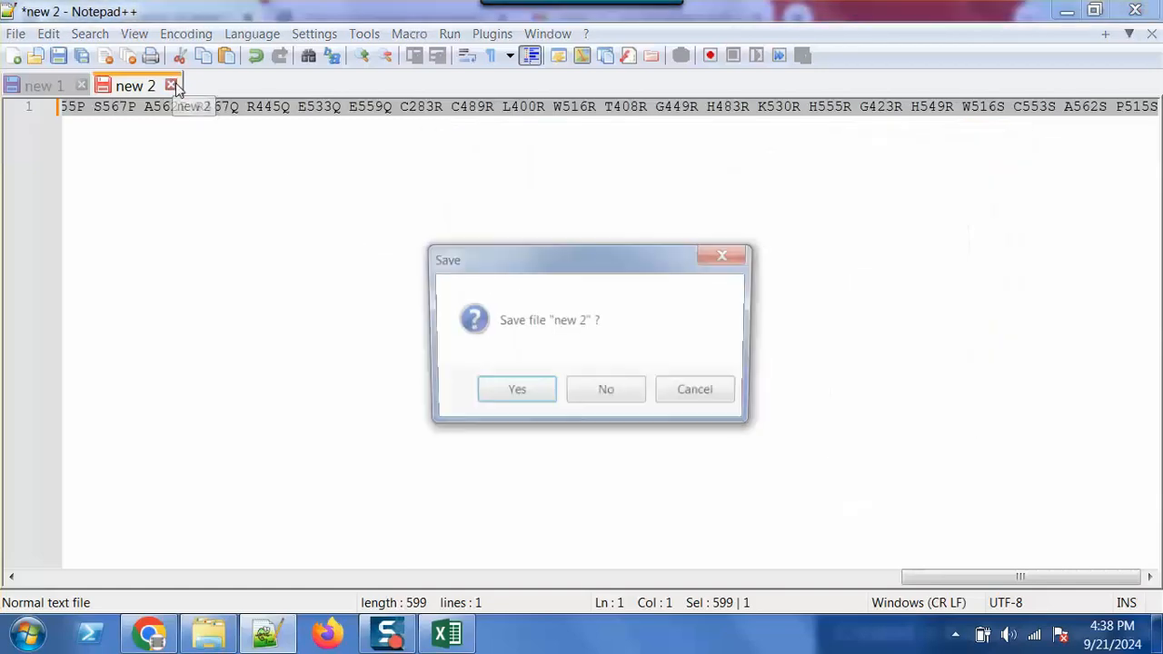
pyautogui.click(613, 398)
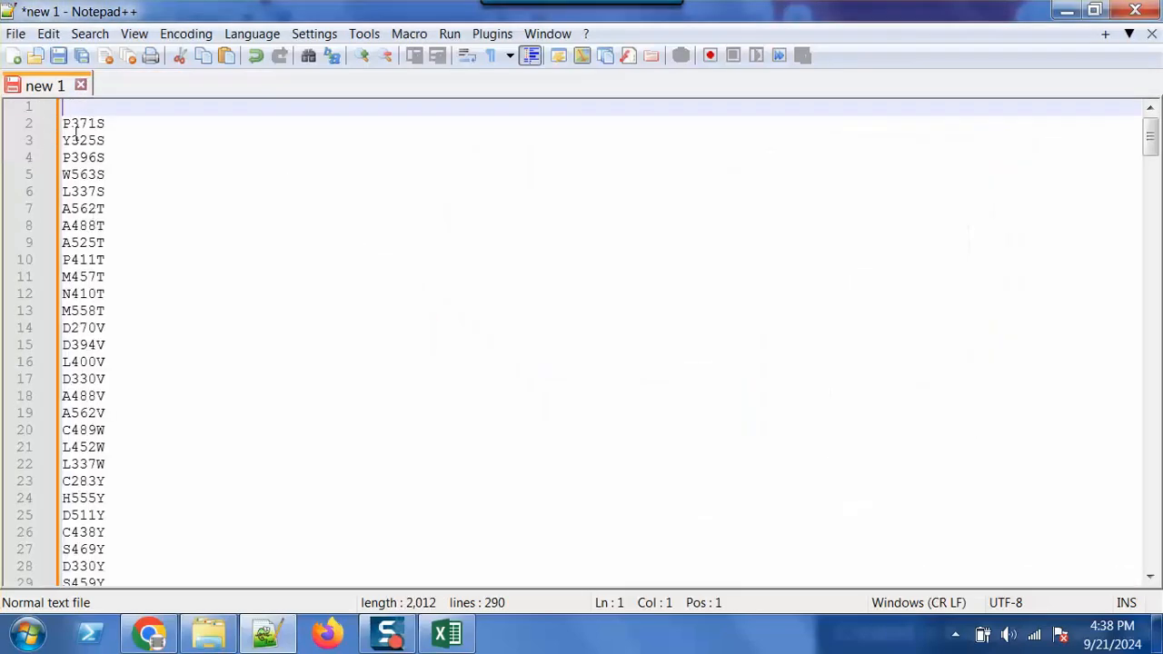
# Move the next 100 substitutions, P371S to Q444L, from the new 1 list into a new document
pyautogui.click(15, 57)
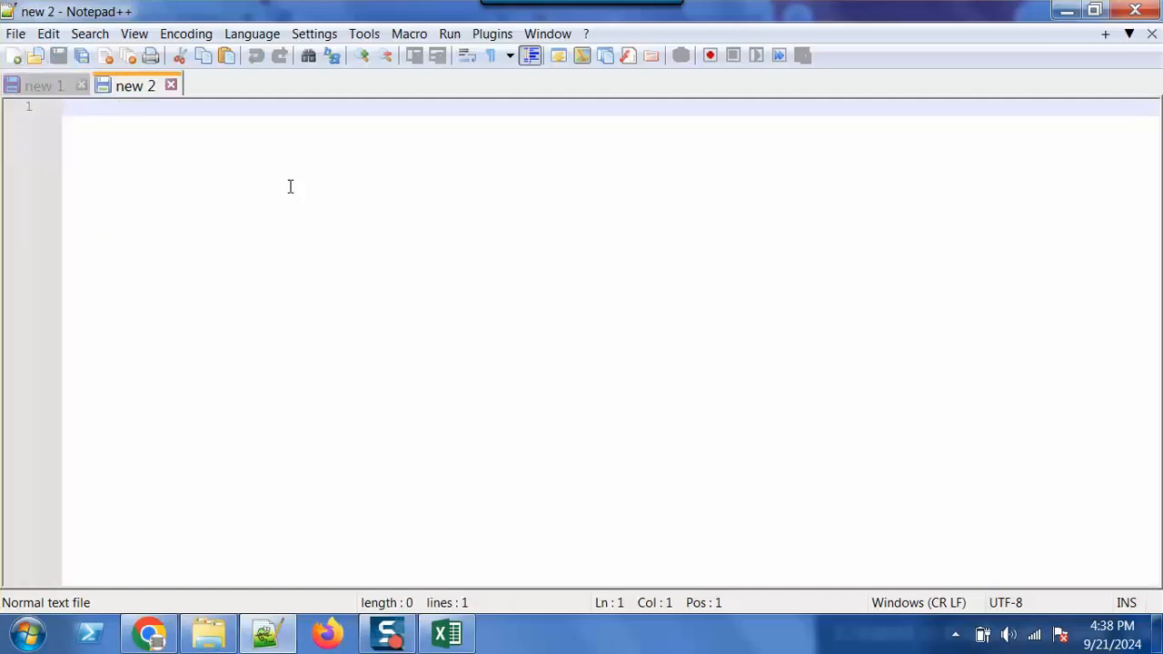
pyautogui.hotkey('ctrl', 'v')
pyautogui.hotkey('shift', 'Home')
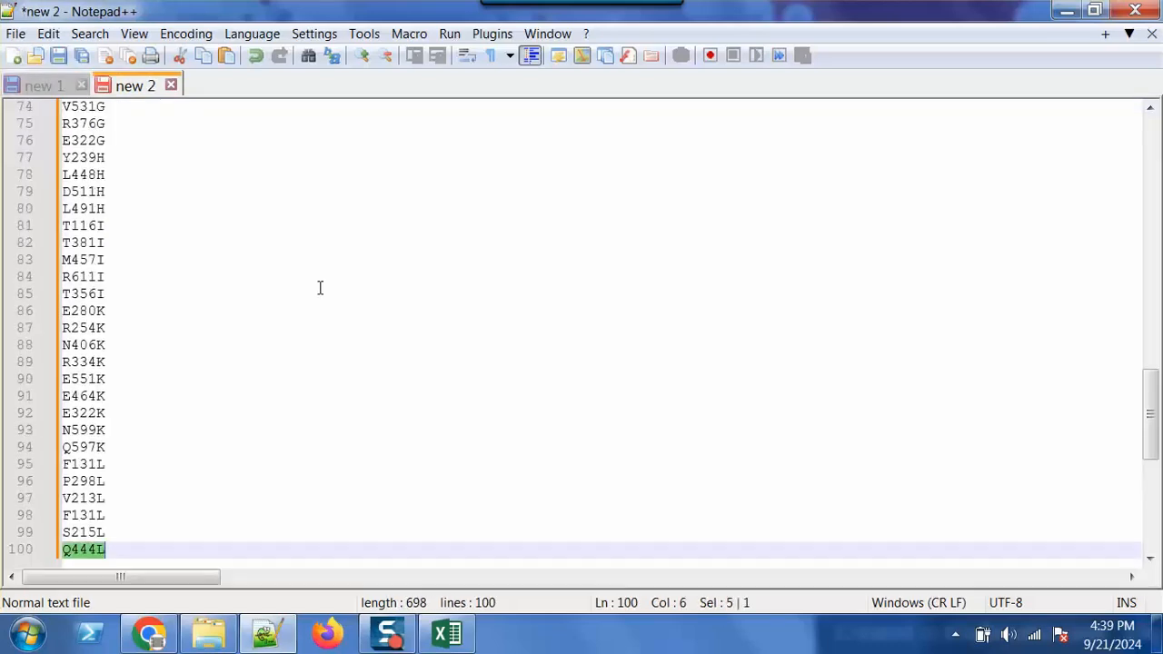
# Join the P371S to Q444L batch into one space-separated line and paste it after >P06400 in MutPred2's FASTA header
pyautogui.hotkey('ctrl', 'f')
pyautogui.hotkey('alt', 'Tab')
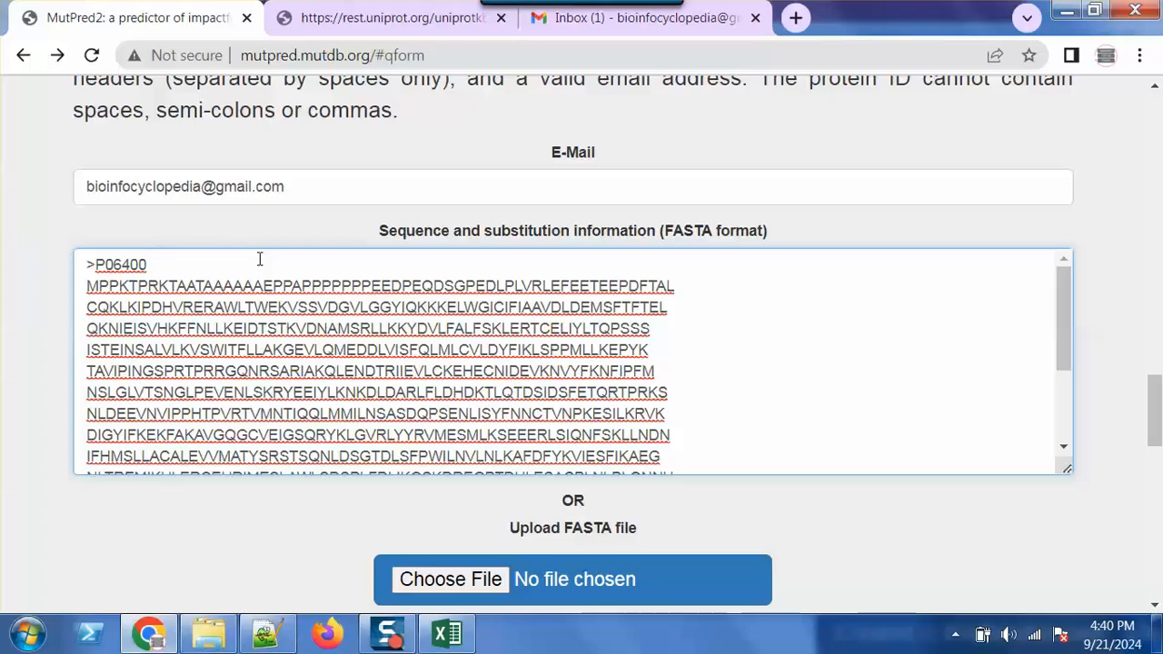
pyautogui.hotkey('ctrl', 'v')
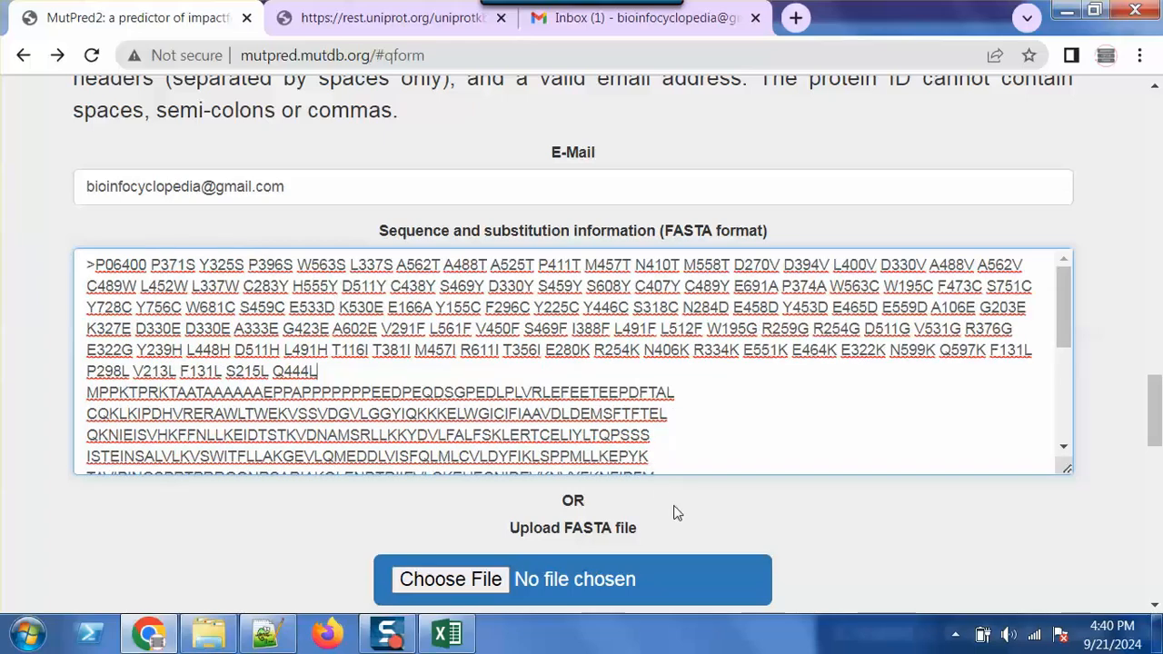
# Submit the second batch of substitutions to MutPred2 and return to the query form
pyautogui.moveTo(1147, 403); pyautogui.dragTo(1147, 491)
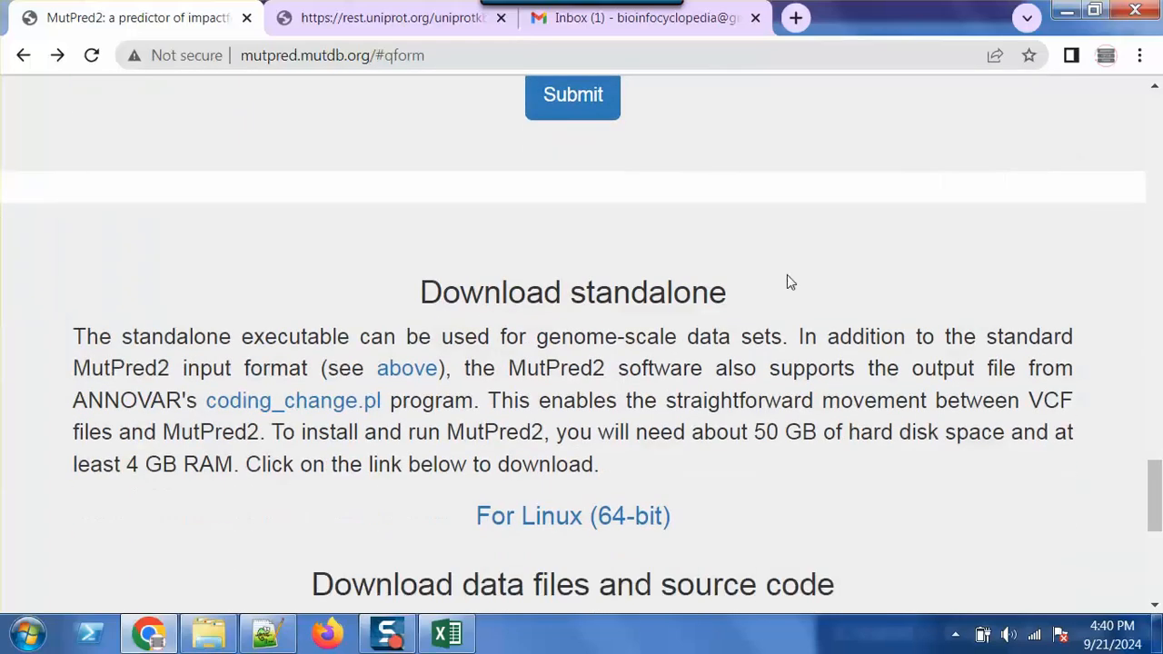
pyautogui.click(571, 93)
pyautogui.click(23, 56)
# Clear the second batch of substitutions from the FASTA header, and close Notepad++'s batch document without saving
pyautogui.moveTo(1153, 500); pyautogui.dragTo(1153, 395)
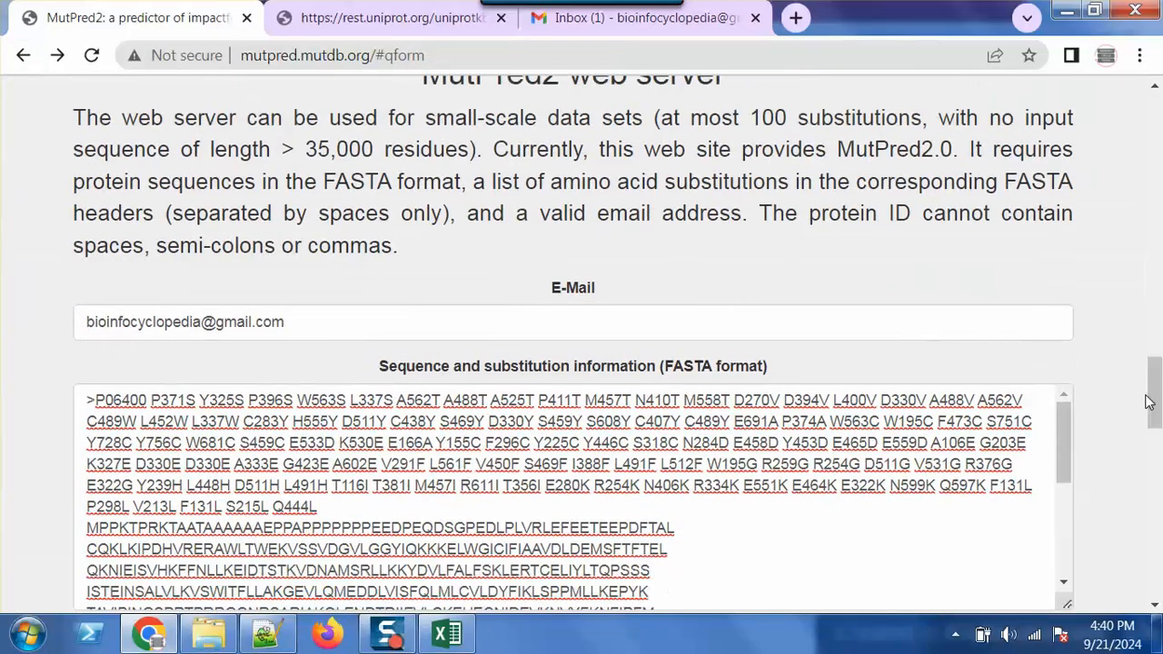
pyautogui.moveTo(320, 507); pyautogui.dragTo(227, 465)
pyautogui.click(265, 634)
pyautogui.hotkey('ctrl', 'w')
pyautogui.click(602, 391)
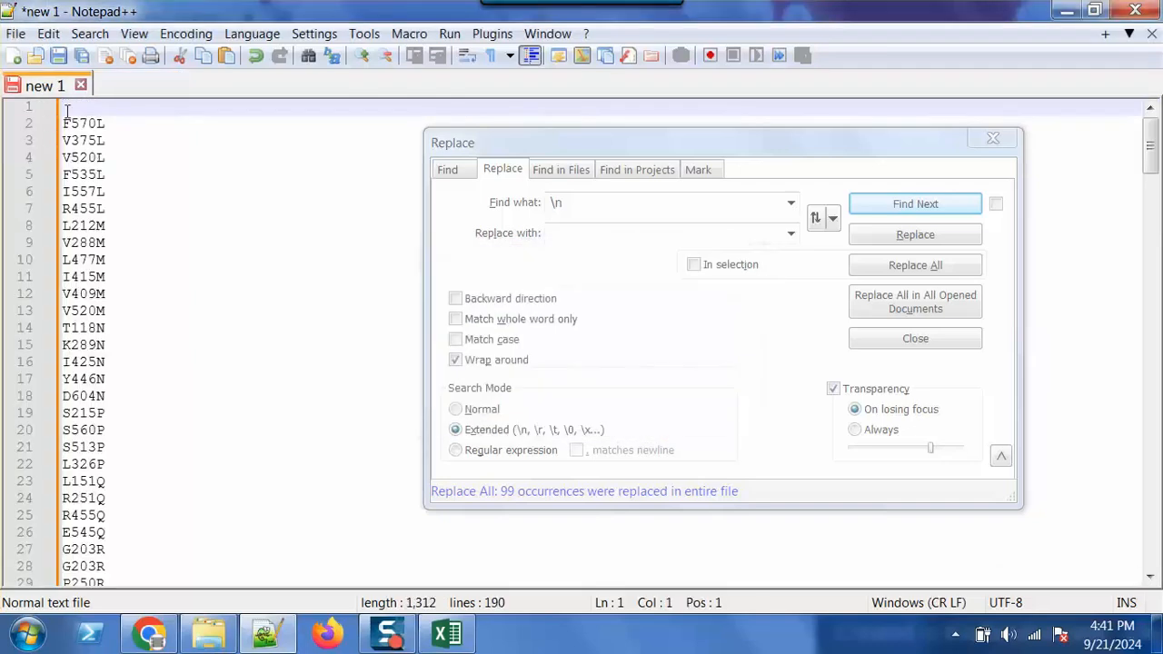
# Remove the blank first line of new 1 and move its next 100 substitutions, F570L to E166G, into a new document
pyautogui.press('Delete')
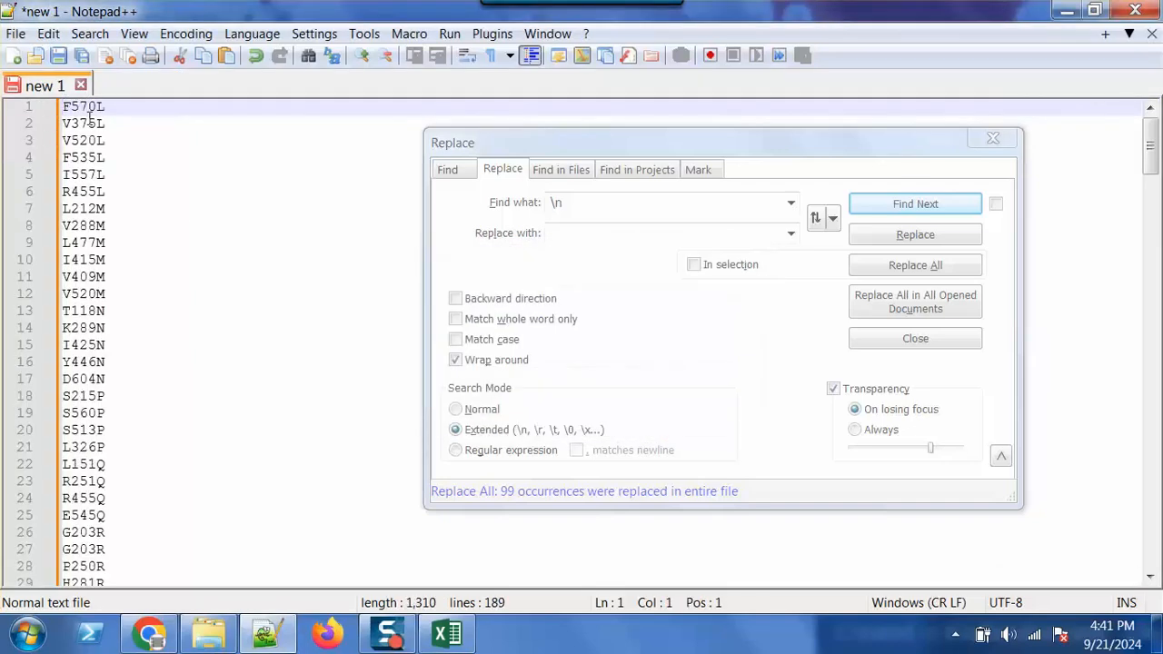
pyautogui.moveTo(1152, 150); pyautogui.dragTo(1152, 323)
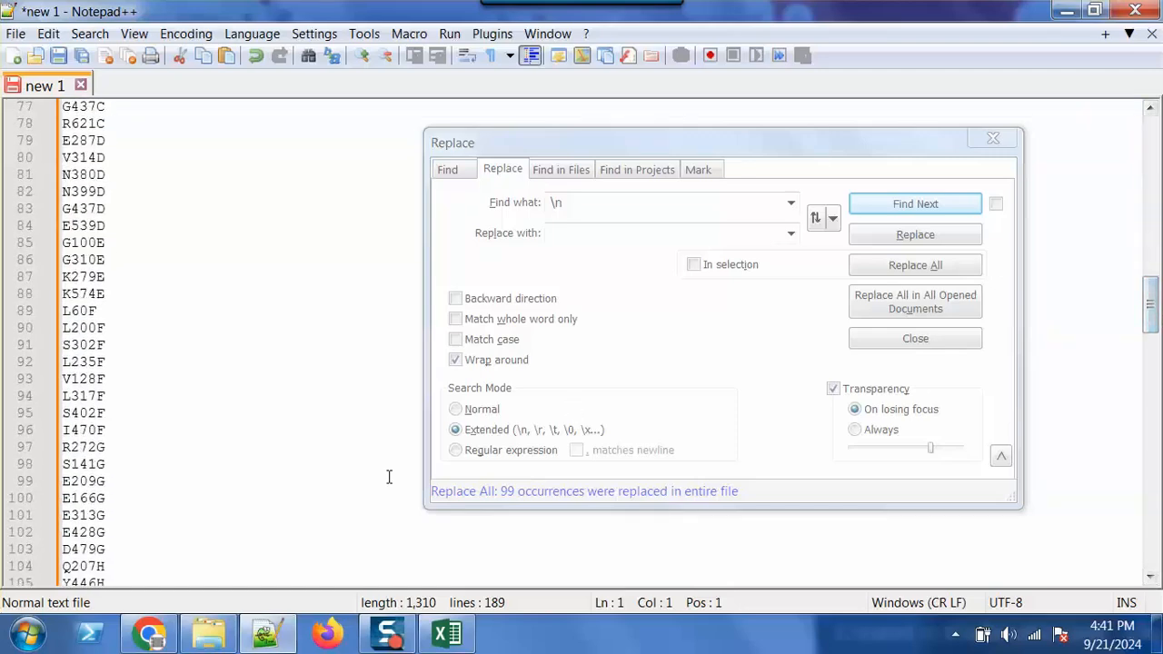
pyautogui.keyDown('shift'); pyautogui.click(106, 498); pyautogui.keyUp('shift')
pyautogui.hotkey('ctrl', 'c')
pyautogui.click(14, 57)
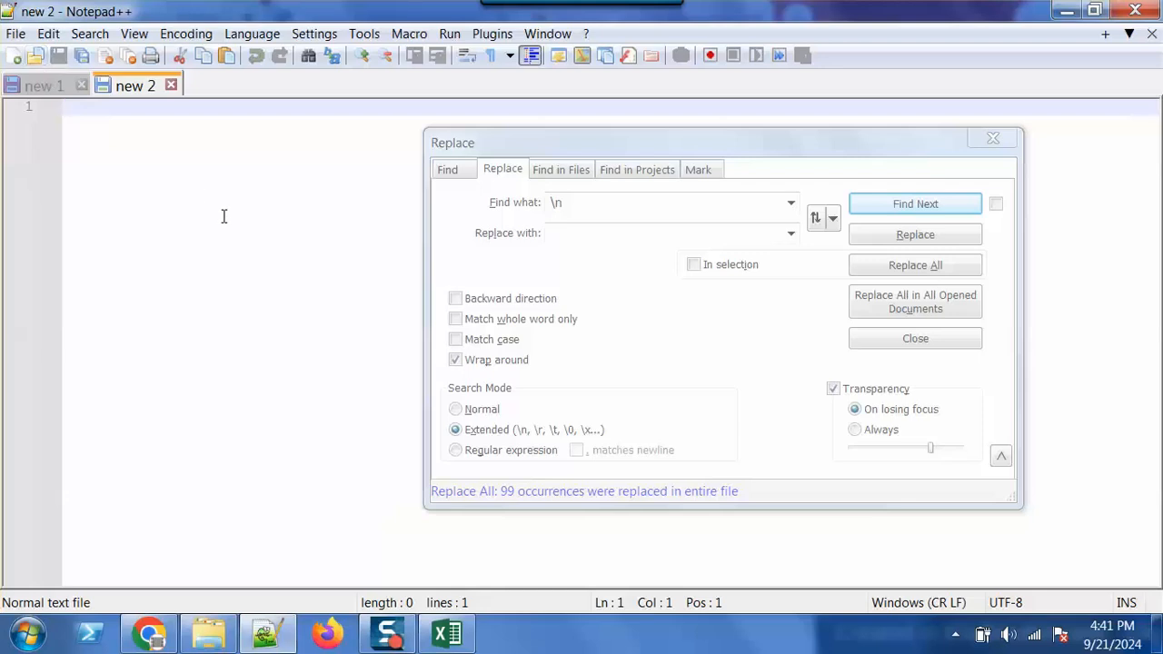
pyautogui.hotkey('ctrl', 'v')
# Replace the line breaks of the F570L to E166G batch with spaces and paste it after >P06400 in MutPred2
pyautogui.click(586, 203)
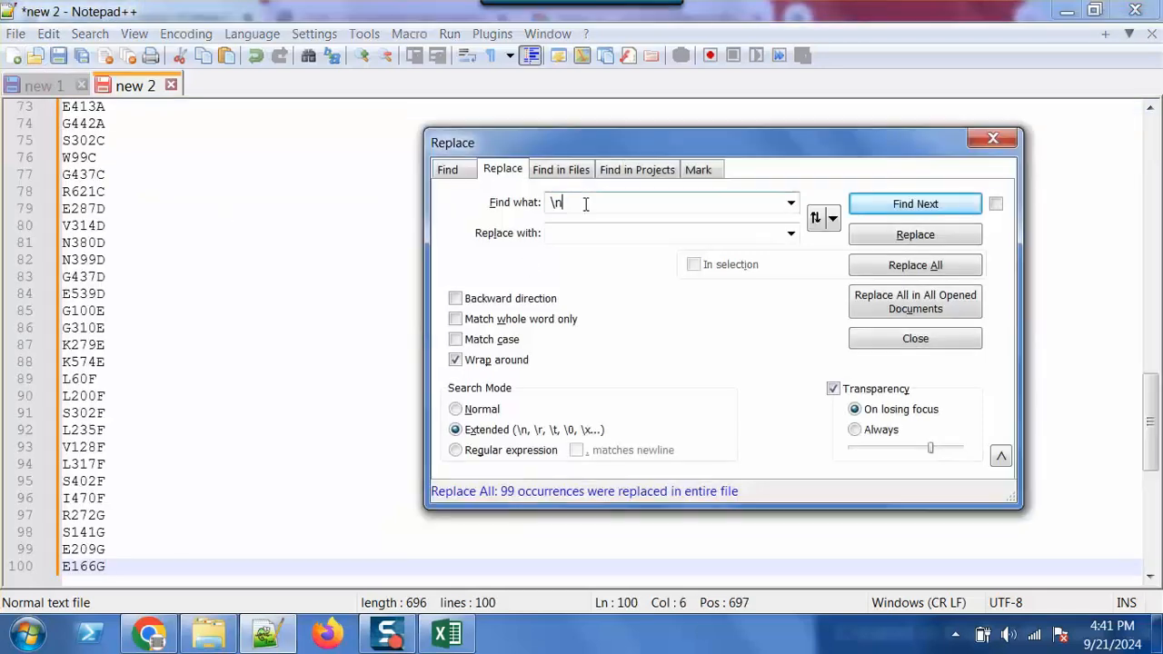
pyautogui.write('\\t')
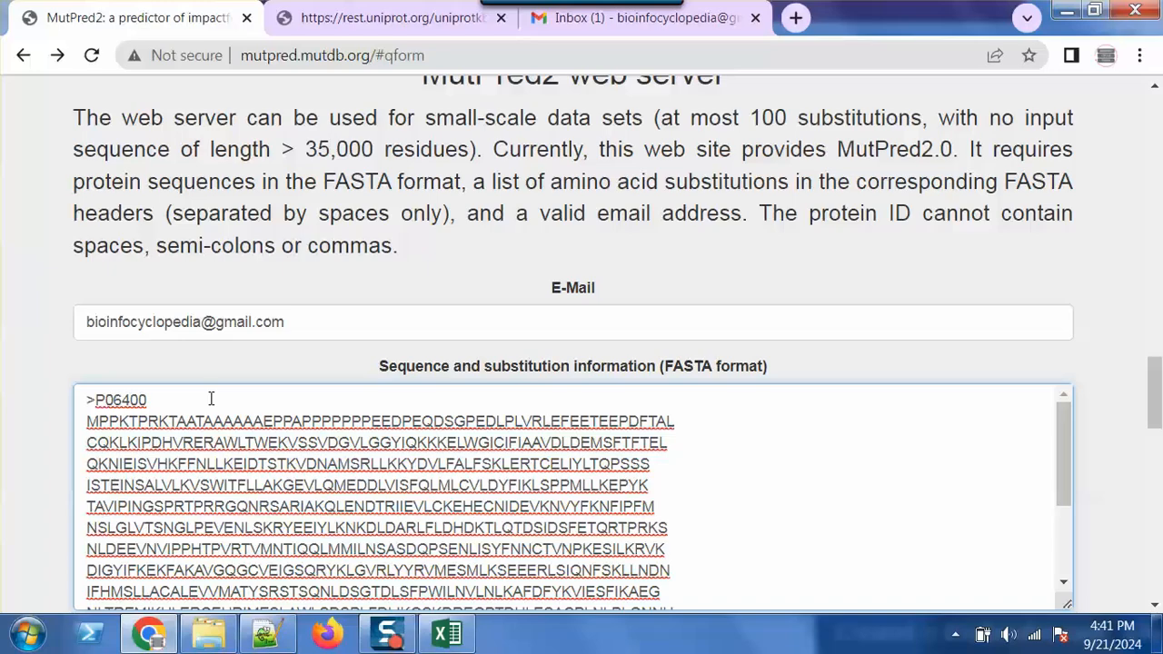
pyautogui.click(211, 398)
pyautogui.hotkey('ctrl', 'v')
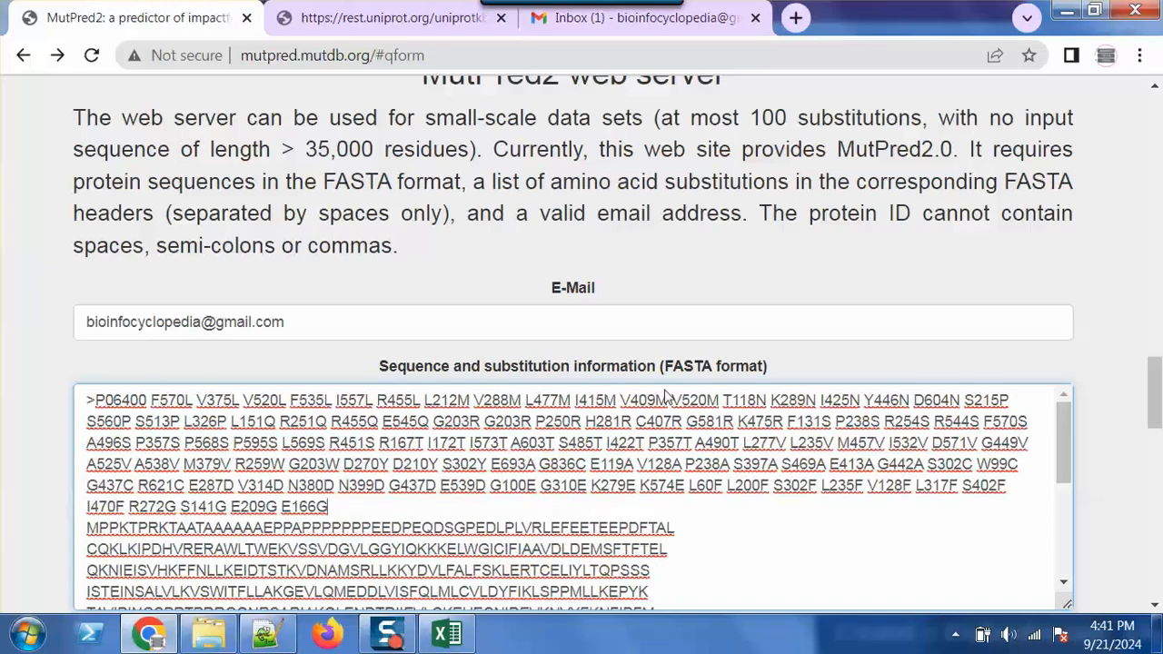
# Submit the third batch of substitutions, and clear it from the FASTA header back on the query form
pyautogui.moveTo(1158, 390); pyautogui.dragTo(1158, 486)
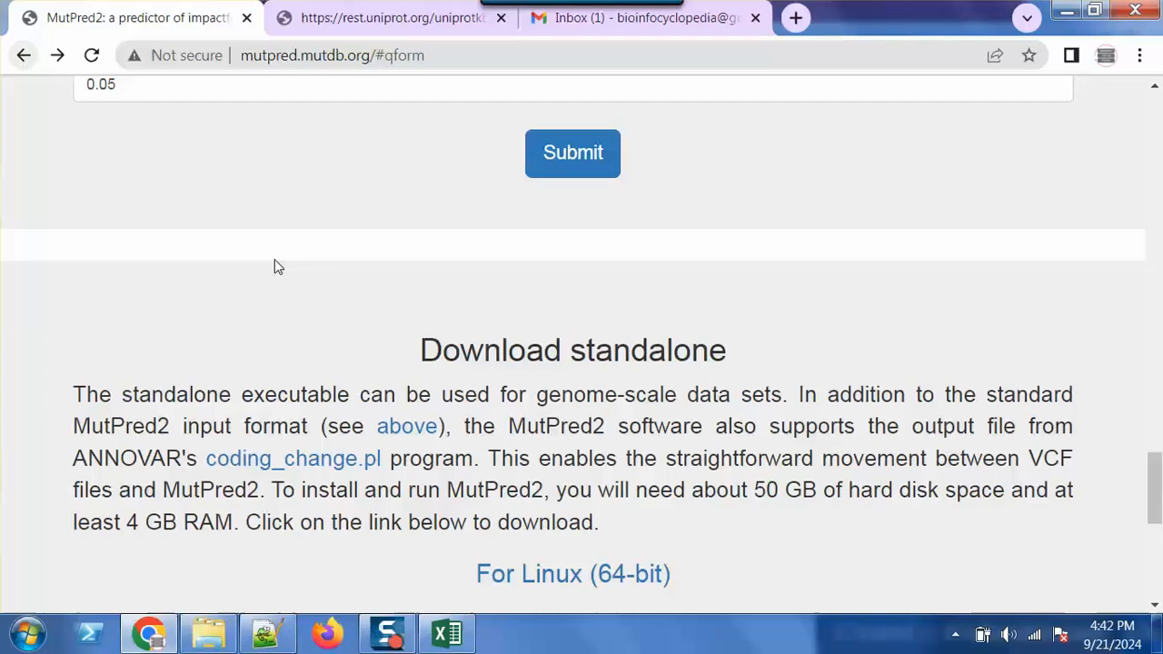
pyautogui.moveTo(1152, 486); pyautogui.dragTo(1152, 389)
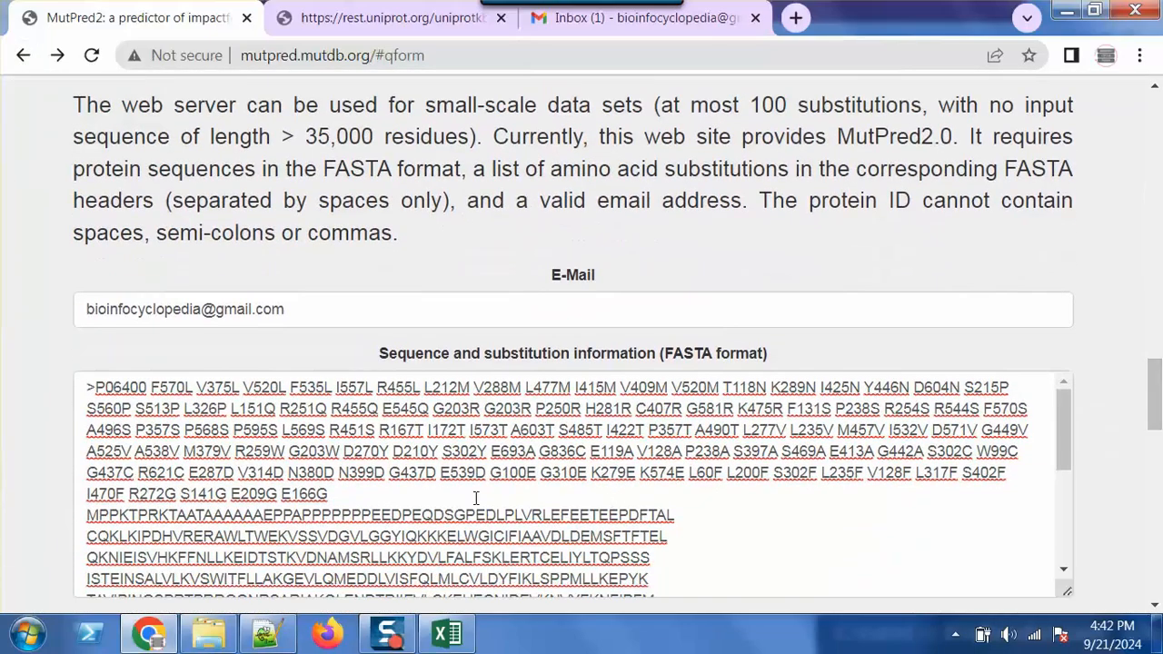
pyautogui.moveTo(331, 494); pyautogui.dragTo(328, 494)
pyautogui.moveTo(329, 493); pyautogui.dragTo(87, 409)
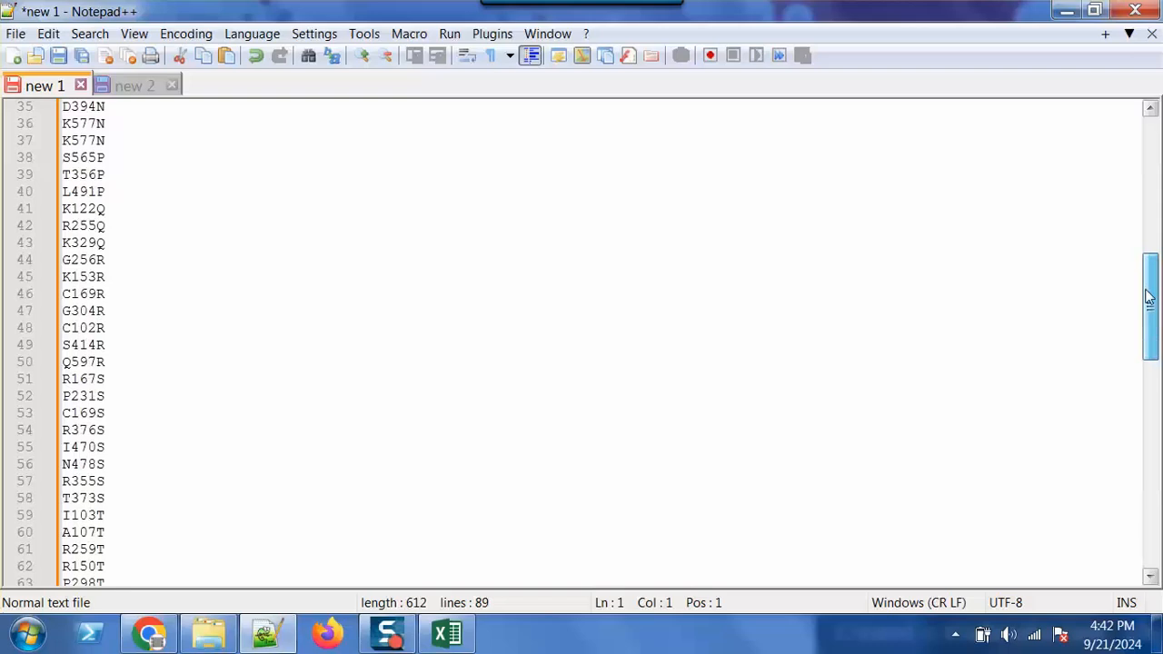
# Move all remaining substitutions, ending with K294E, from Notepad++'s new 1 list into a new document
pyautogui.moveTo(1147, 296); pyautogui.dragTo(1147, 532)
pyautogui.hotkey('ctrl', 'a')
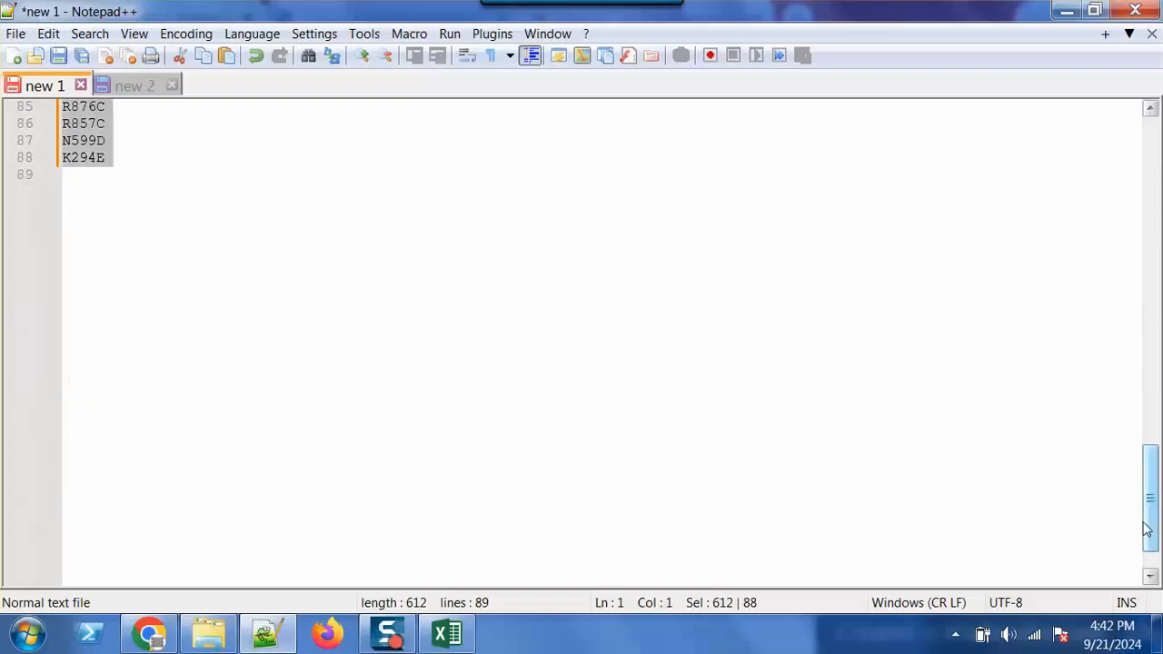
pyautogui.hotkey('ctrl', 'x')
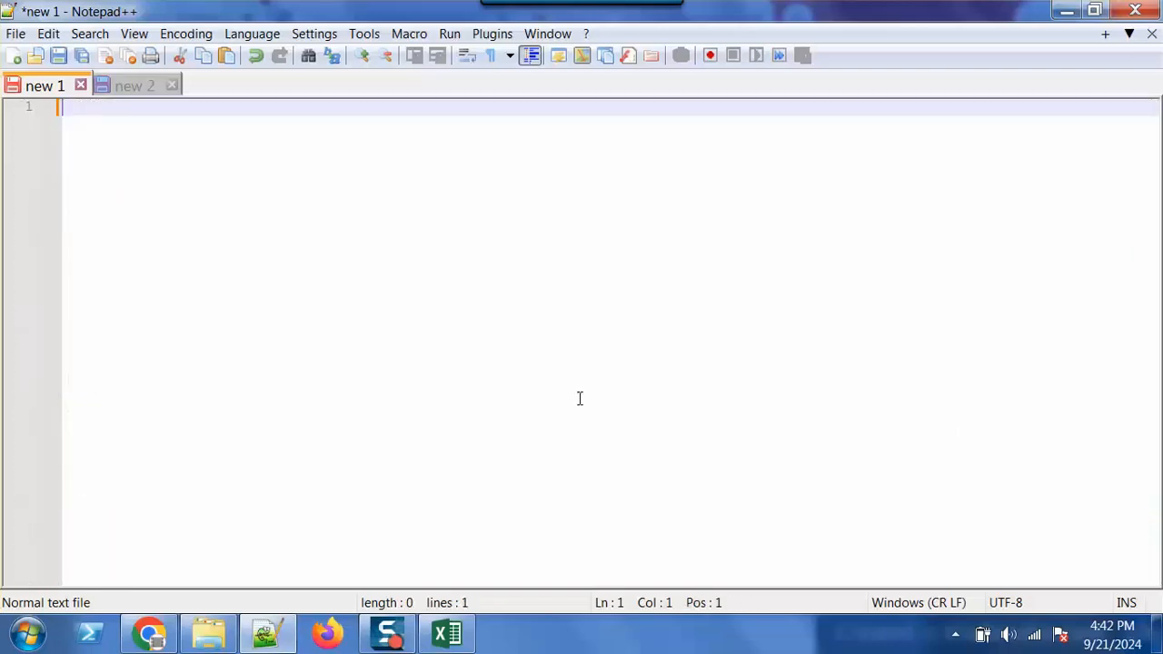
pyautogui.click(14, 57)
pyautogui.hotkey('ctrl', 'v')
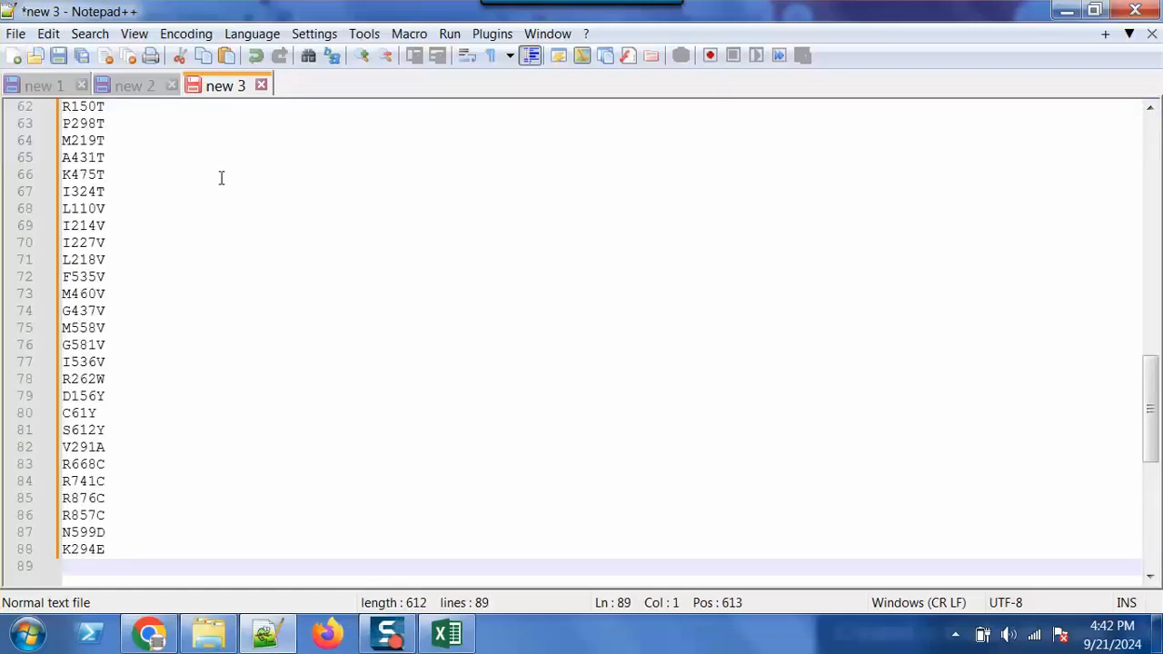
# Replace the \r and \n line breaks of the E313G to K294E batch with spaces and paste it after >P06400 in MutPred2
pyautogui.hotkey('ctrl', 'f')
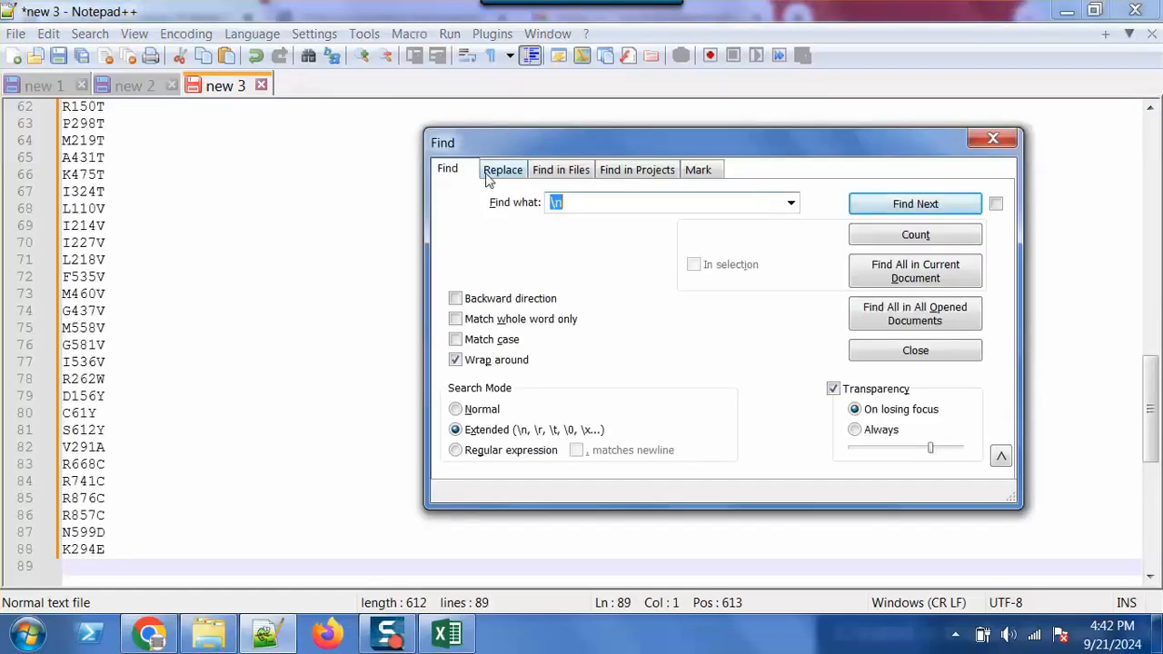
pyautogui.click(511, 172)
pyautogui.click(950, 267)
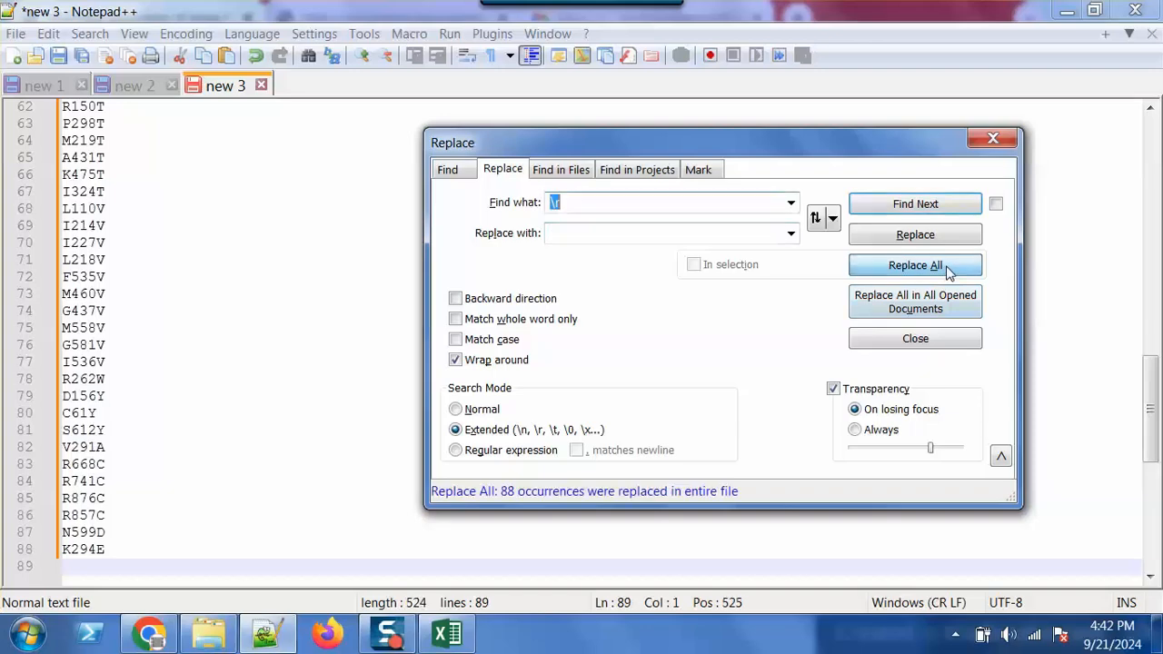
pyautogui.click(564, 205)
pyautogui.write('n')
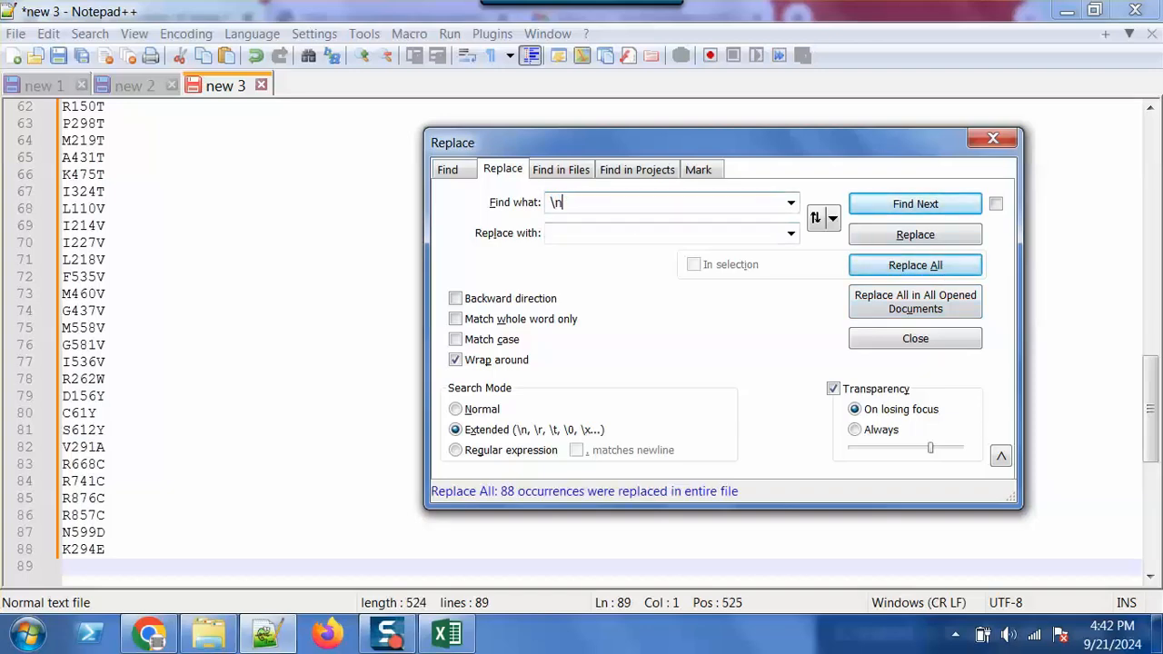
pyautogui.click(677, 237)
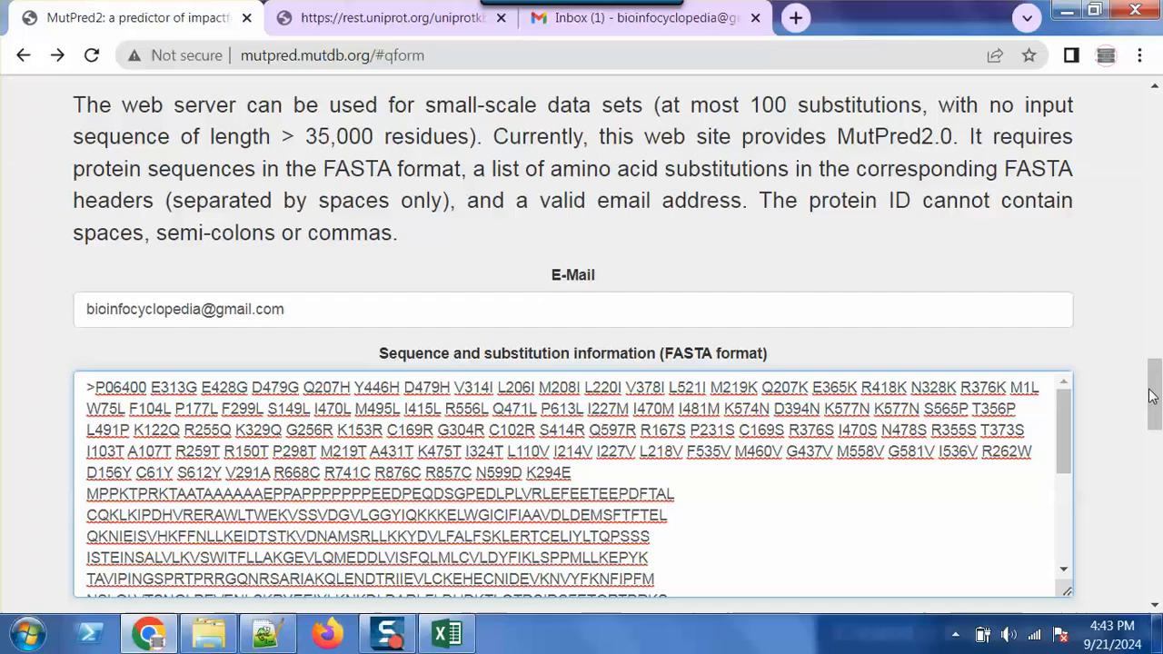
# Submit the final batch of substitutions to MutPred2 and switch to the Gmail inbox to check for the job e-mails
pyautogui.moveTo(1154, 395); pyautogui.dragTo(1158, 472)
pyautogui.click(594, 303)
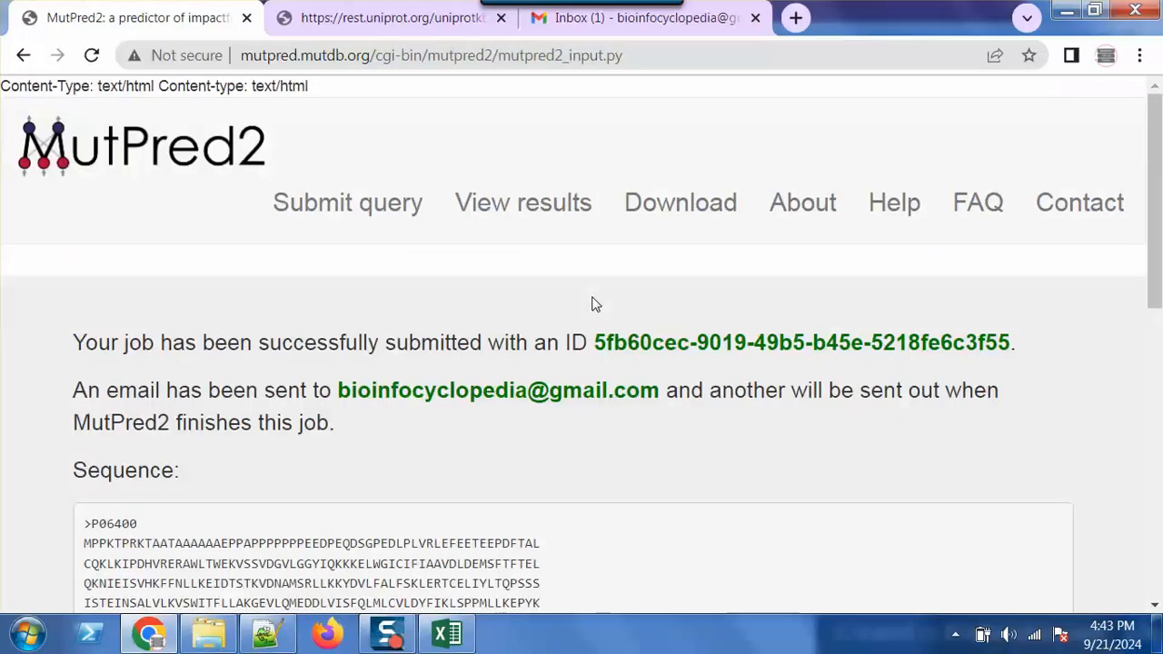
pyautogui.click(700, 23)
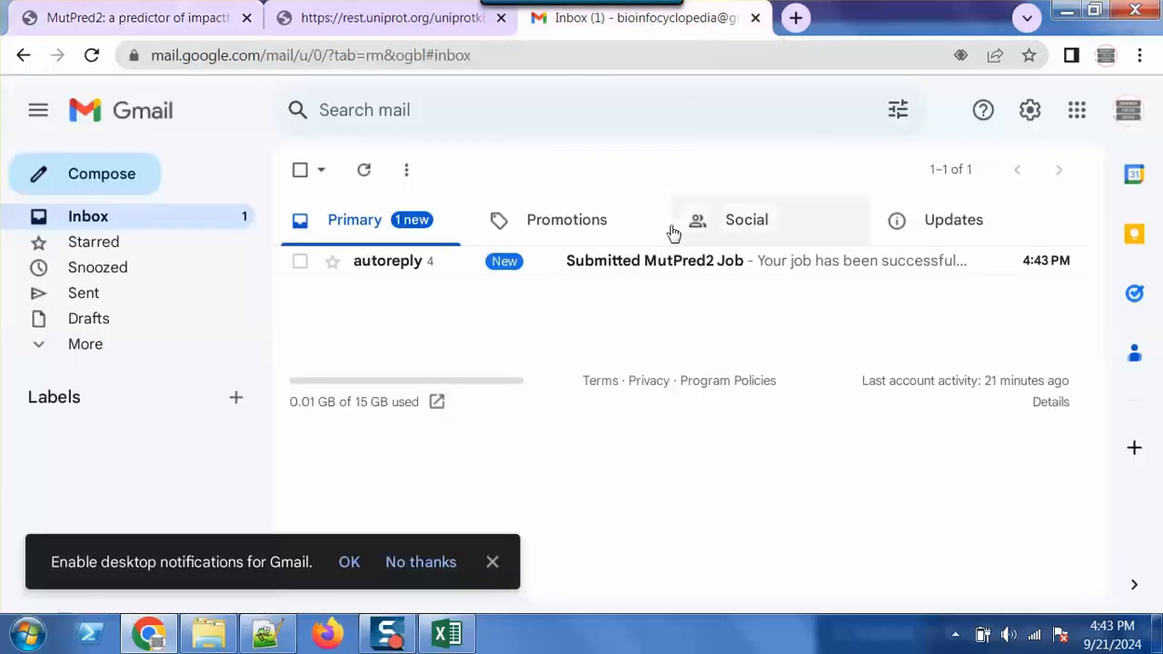
# Open the MutPred2 results from the notification e-mail and examine the scores and molecular mechanisms listed for each P06400 substitution
pyautogui.moveTo(414, 266)
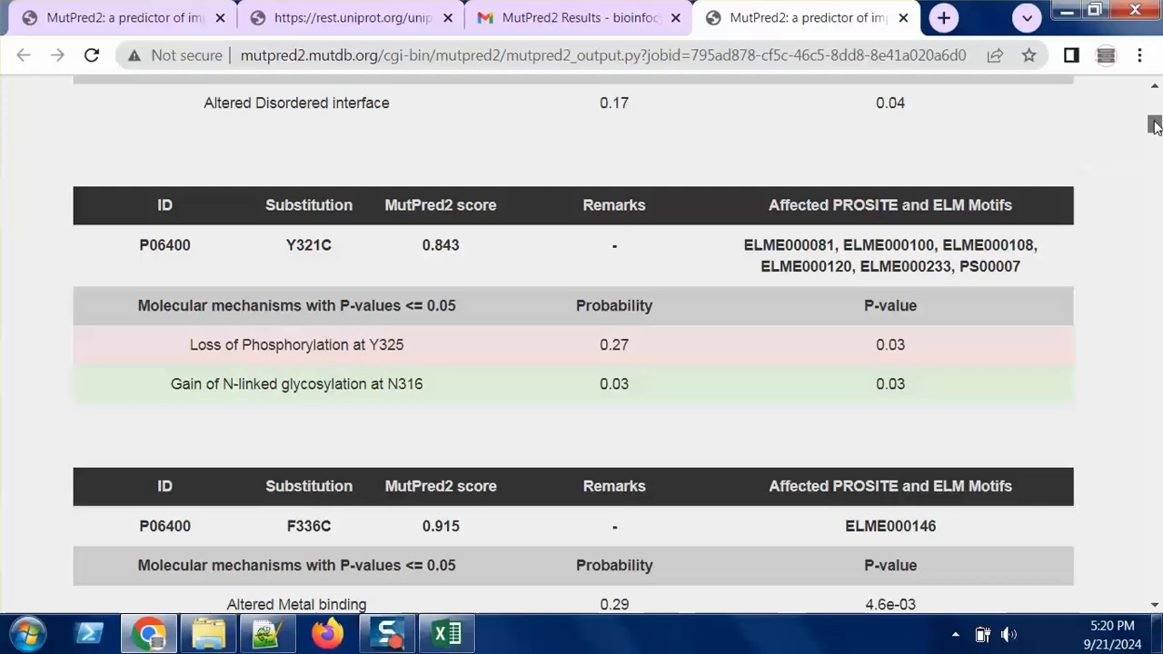
pyautogui.scroll(-3, 1153, 132)
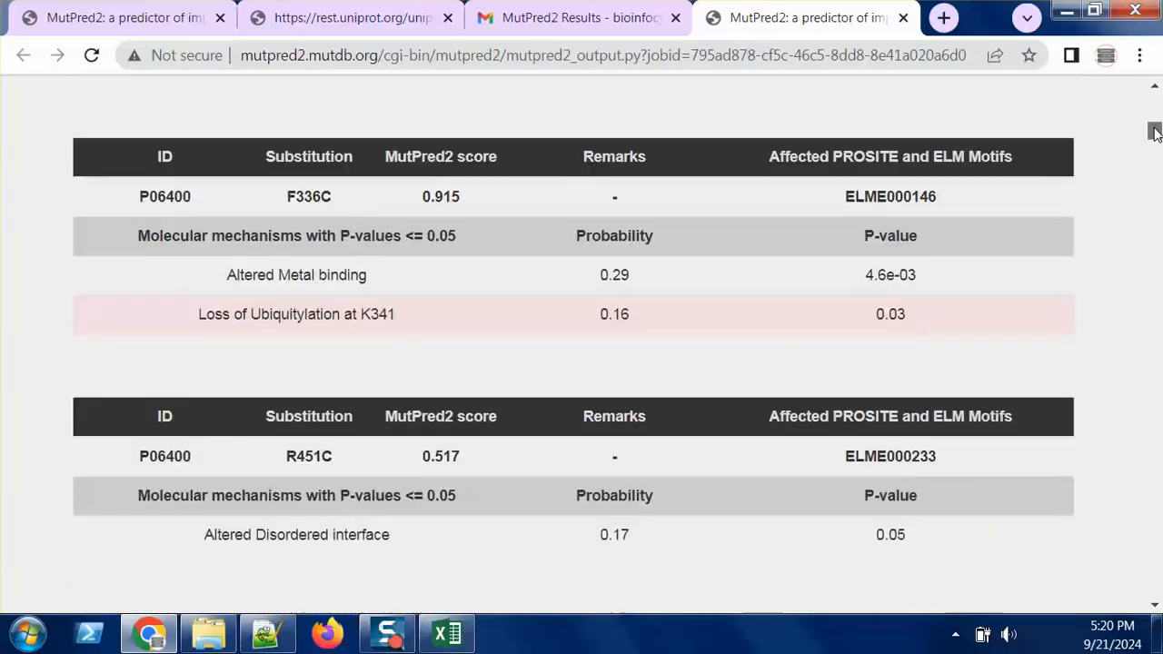
pyautogui.moveTo(1153, 132); pyautogui.dragTo(1153, 102)
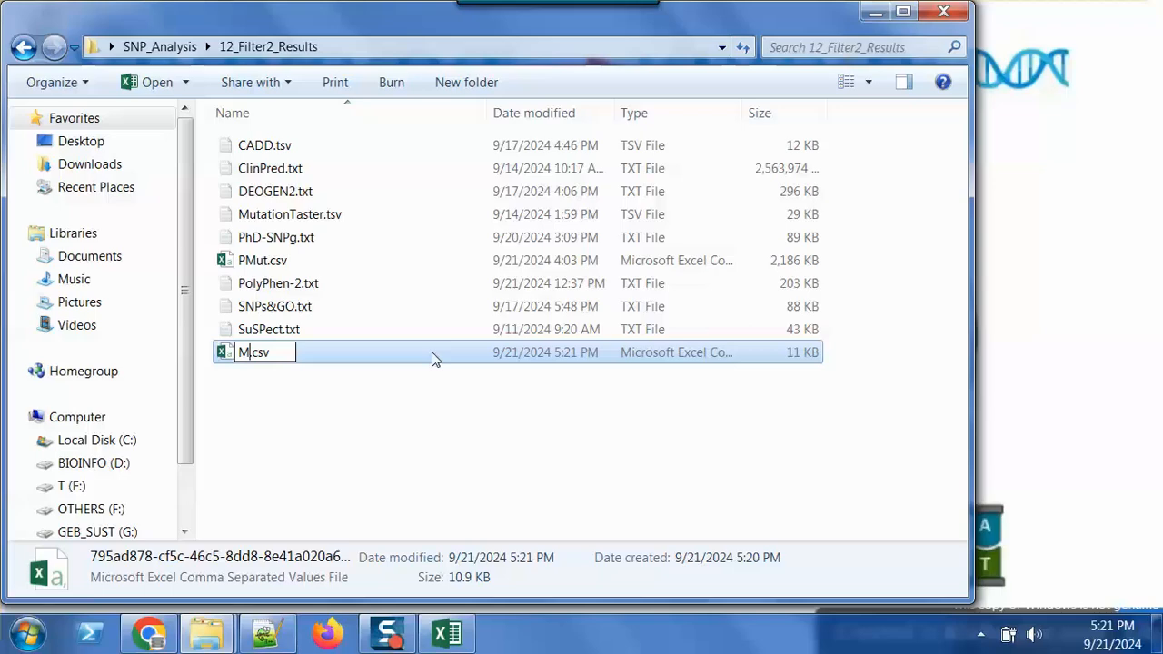
# Rename the downloaded results CSV in the 12_Filter2_Results folder as MutPred2.csv
pyautogui.write('utPred')
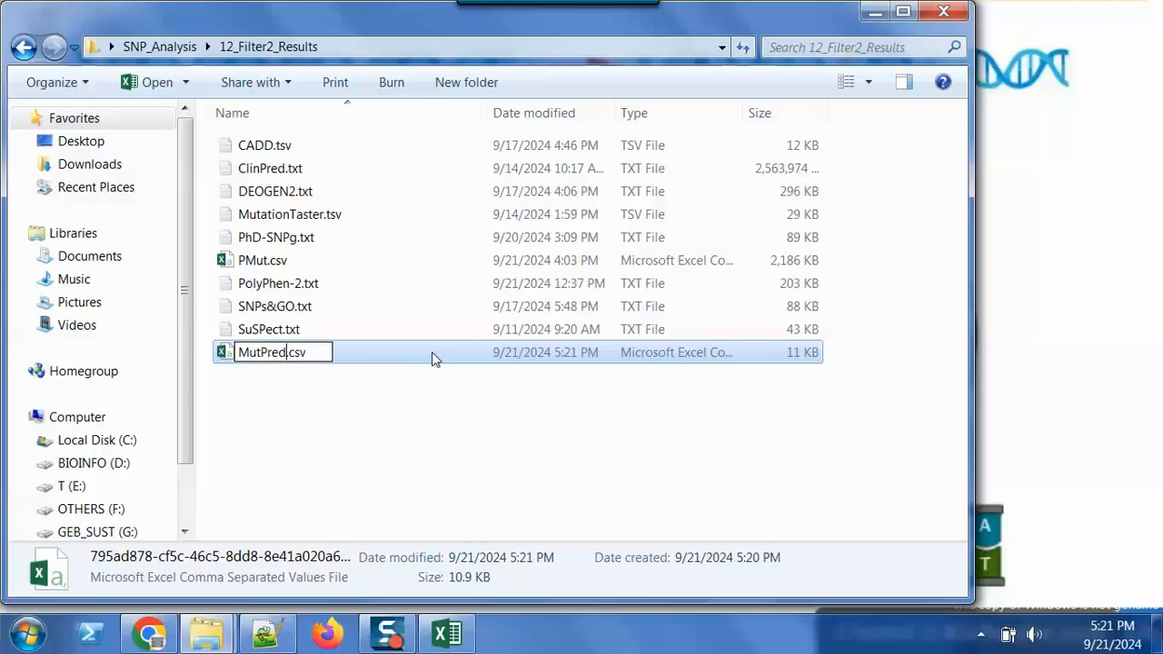
pyautogui.write('2')
pyautogui.press('Return')
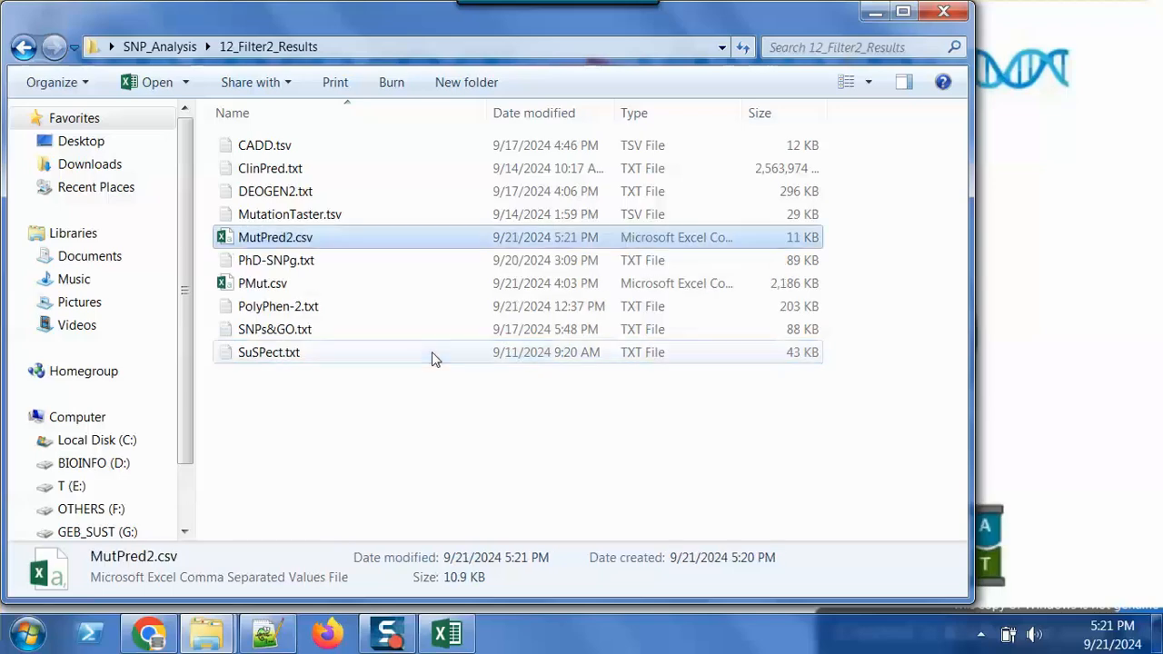